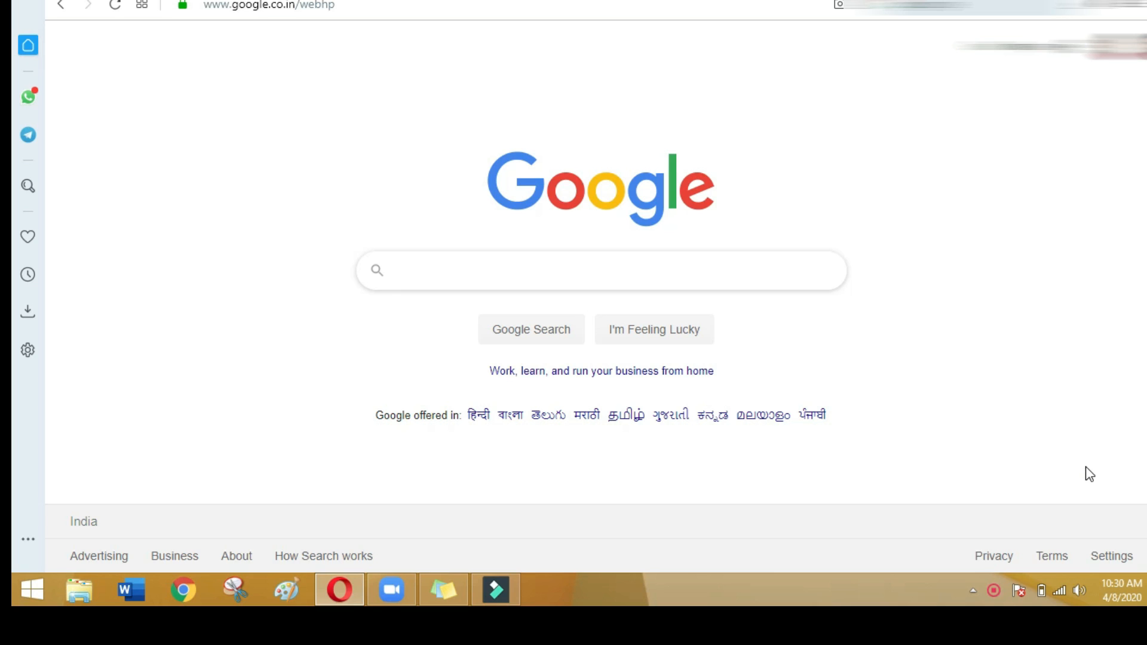
Search Google for "google classroom" and open the Google Classroom site from the results
type("Google ")
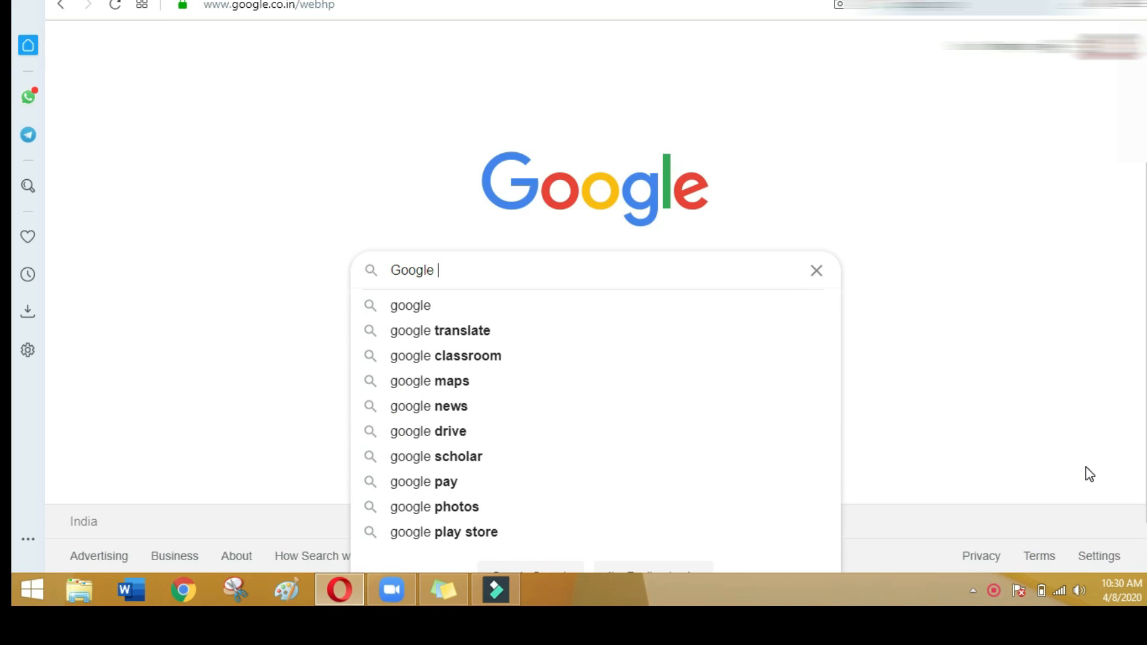
type("clas")
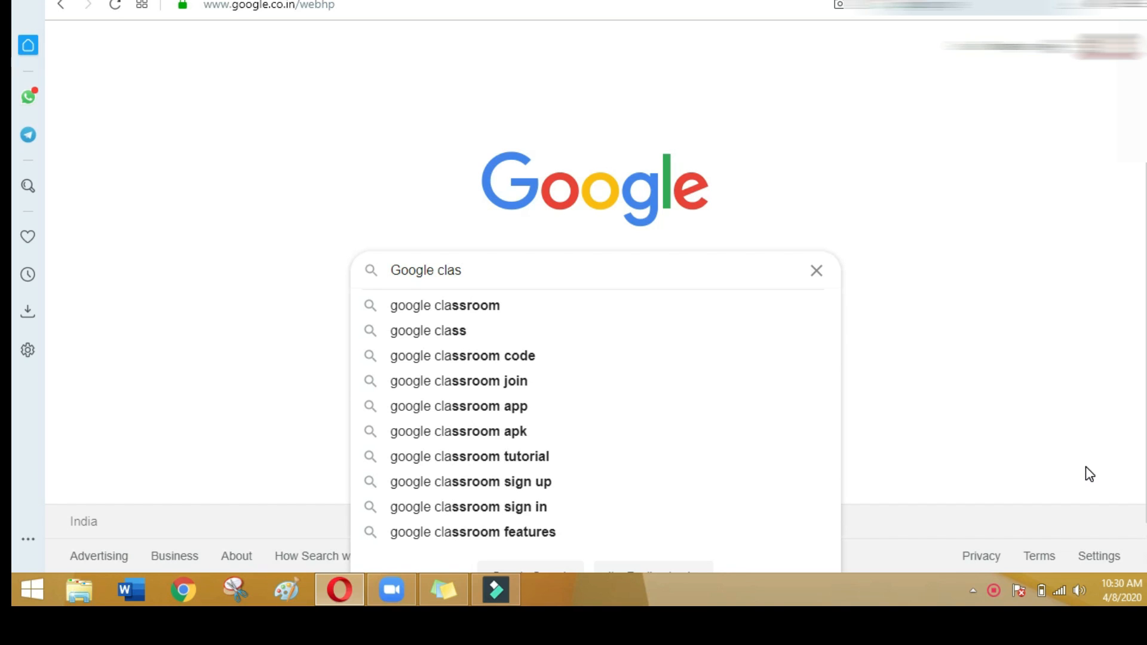
key("Down")
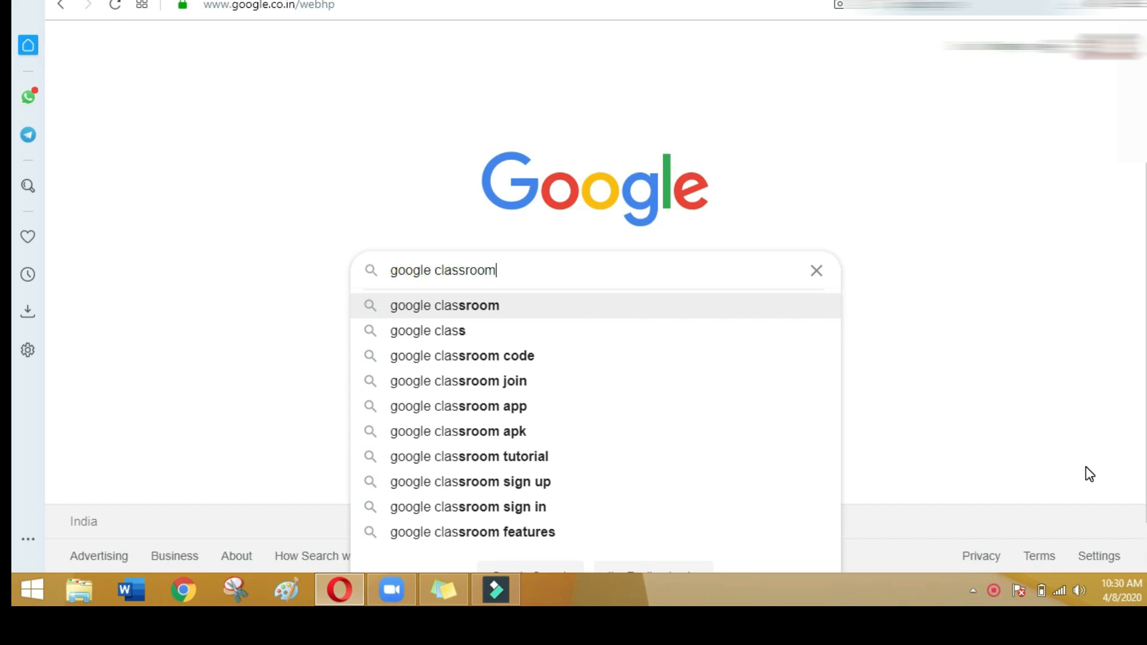
key("Return")
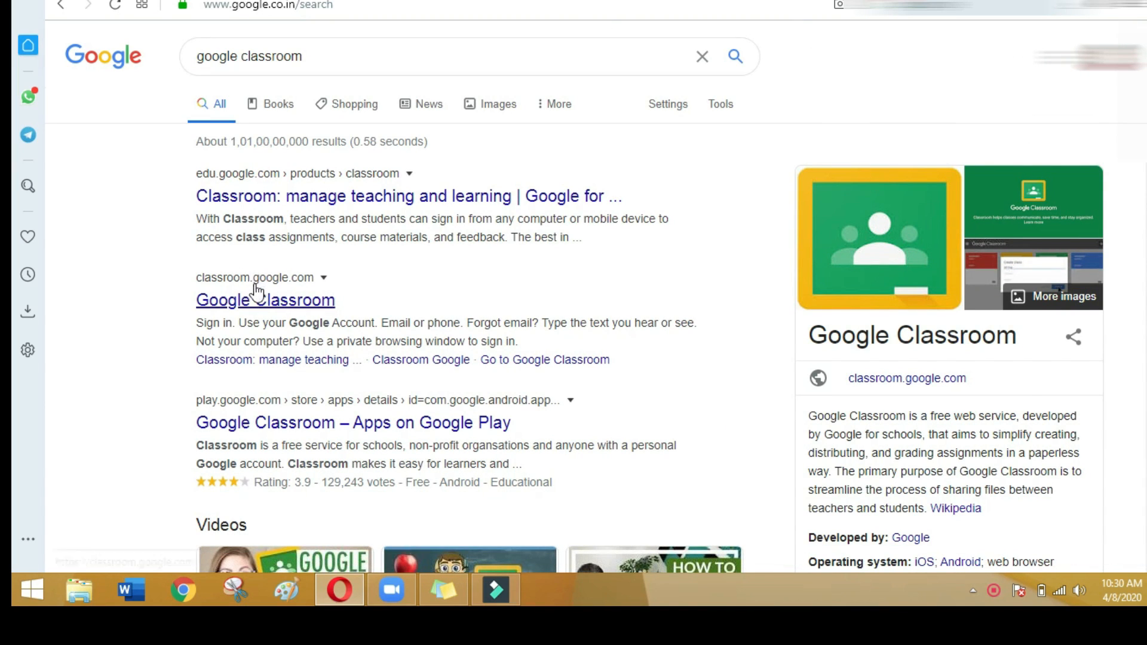
left_click(276, 302)
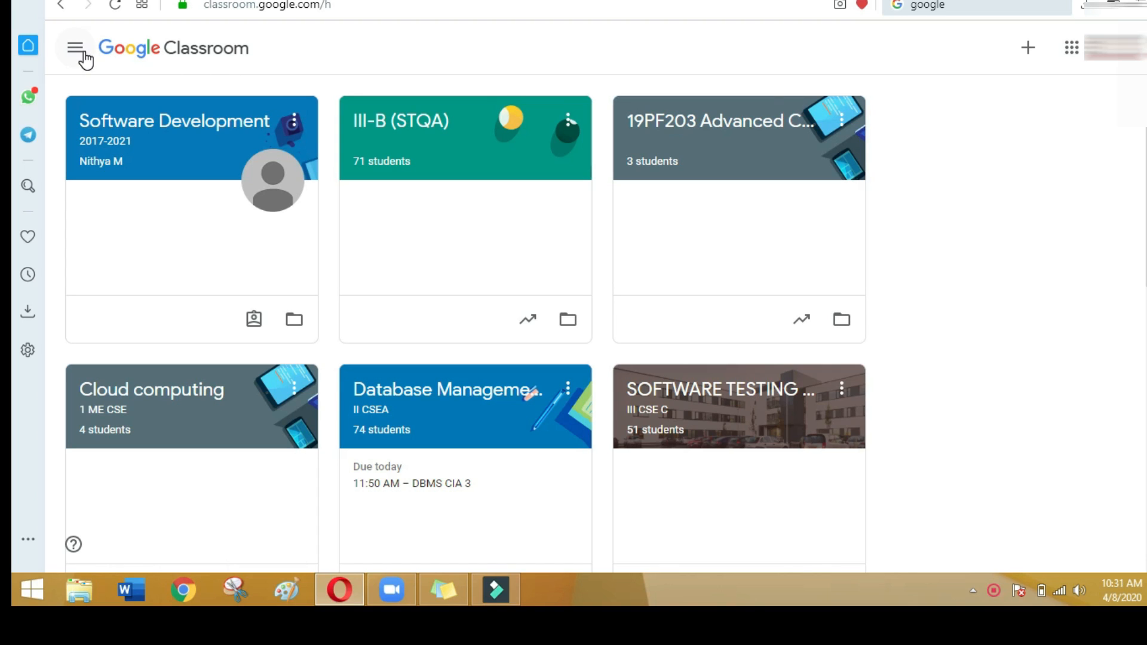
Create a class named "B.Ed (College Name)" with section "A" and subject "subject name", leaving the room empty
left_click(1028, 62)
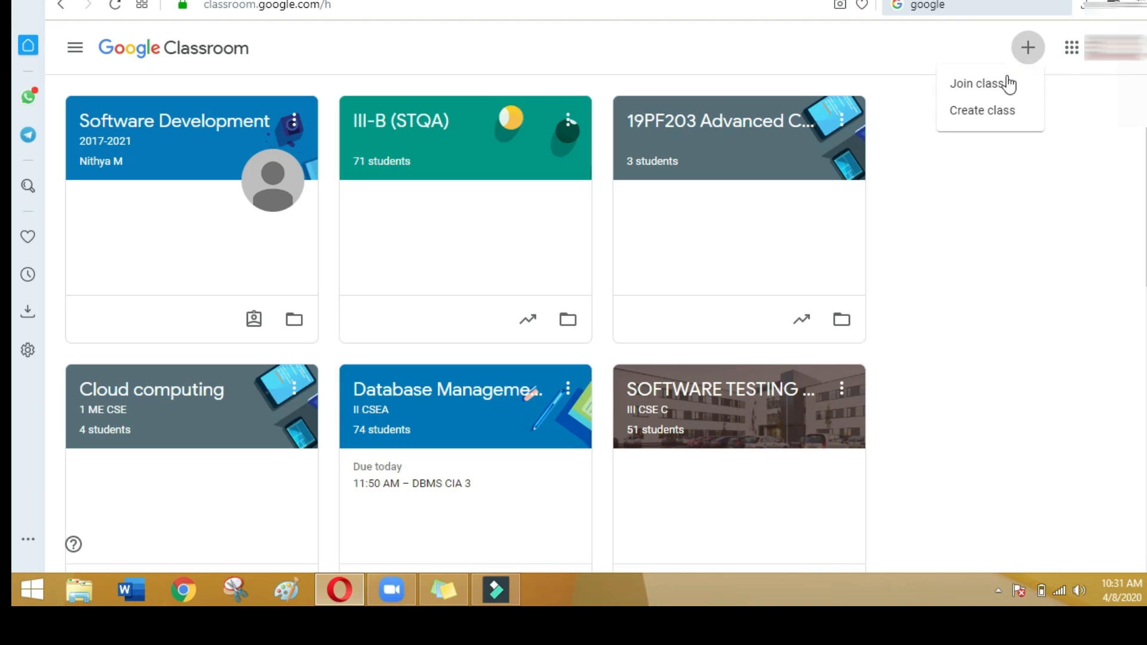
left_click(1002, 117)
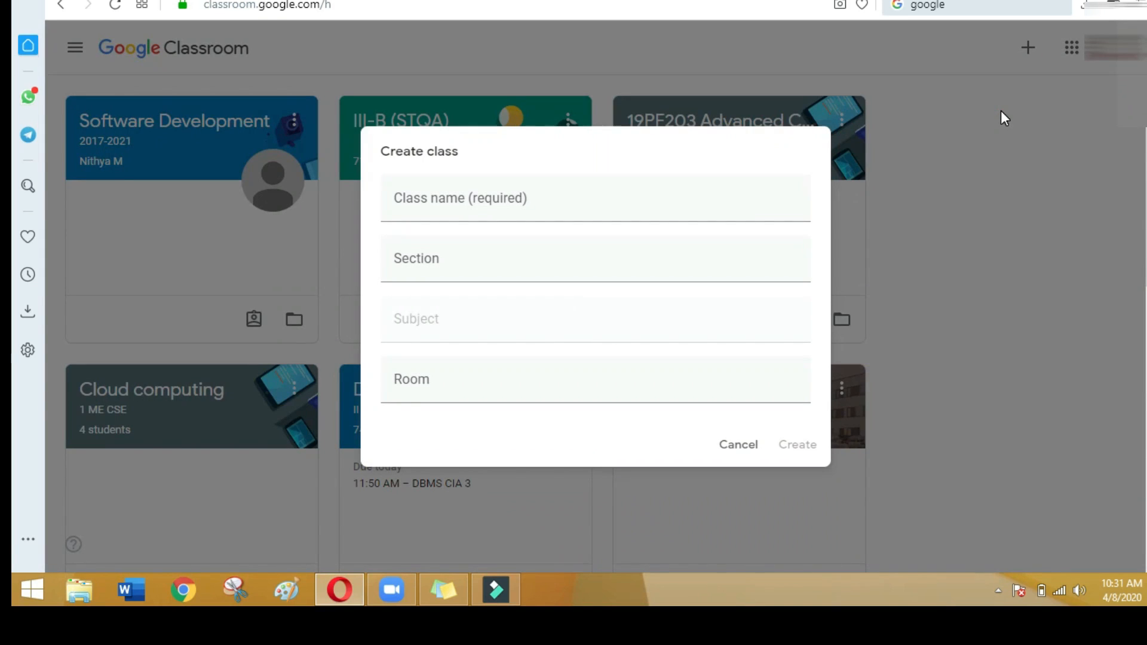
left_click(527, 204)
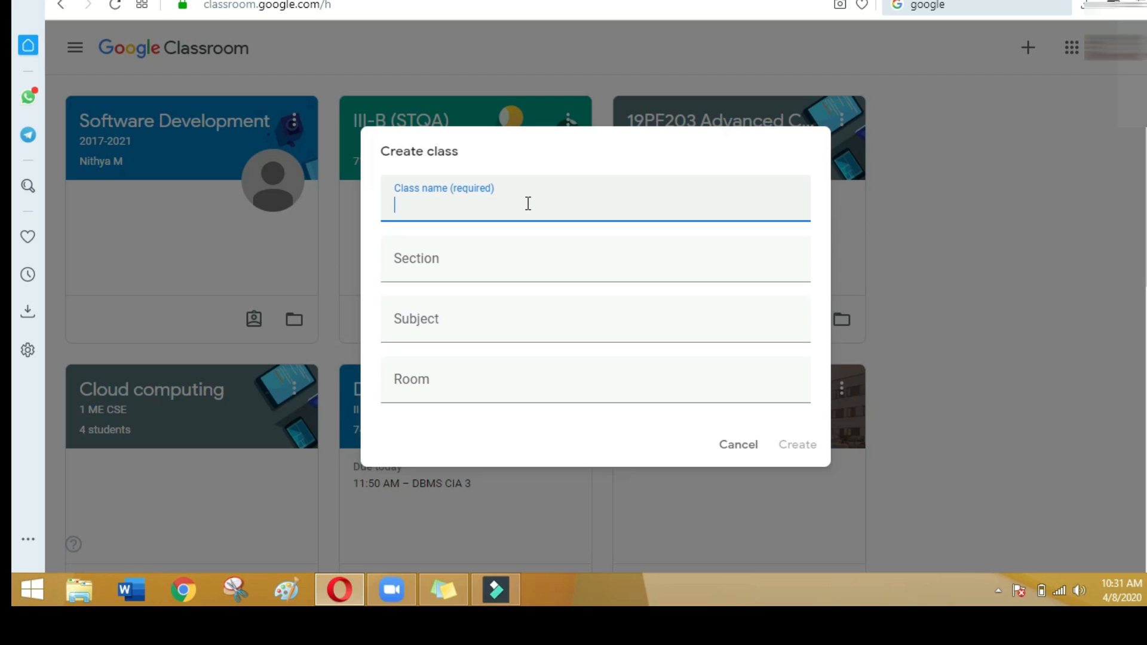
type("B.Ed (Coll")
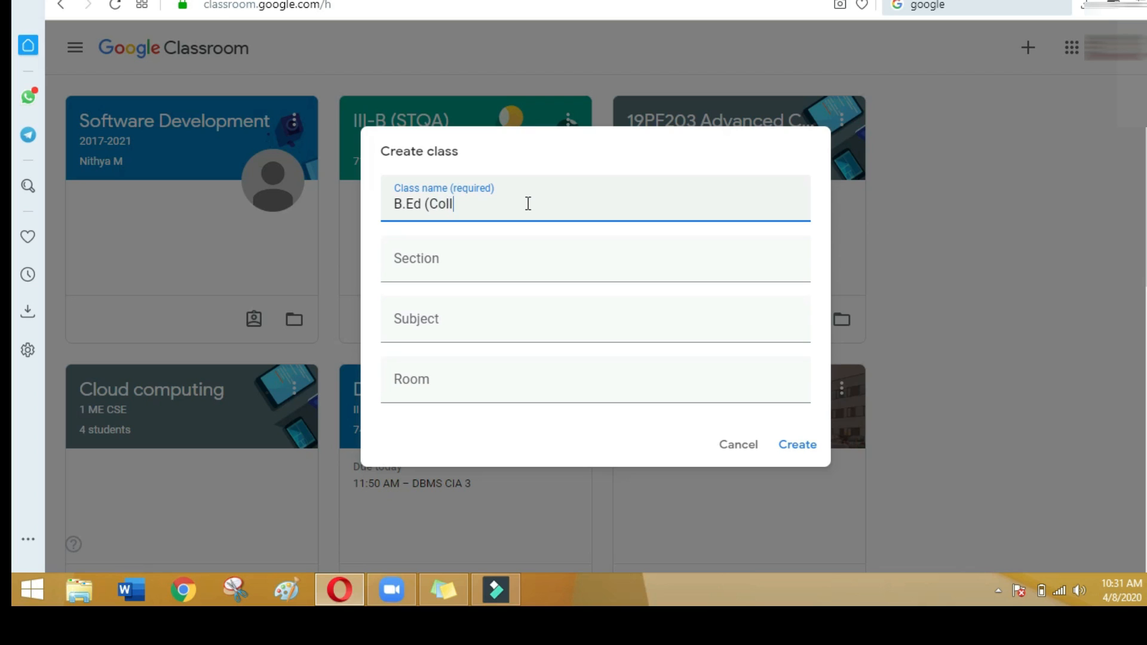
type("ege Name)")
left_click(463, 275)
type("A")
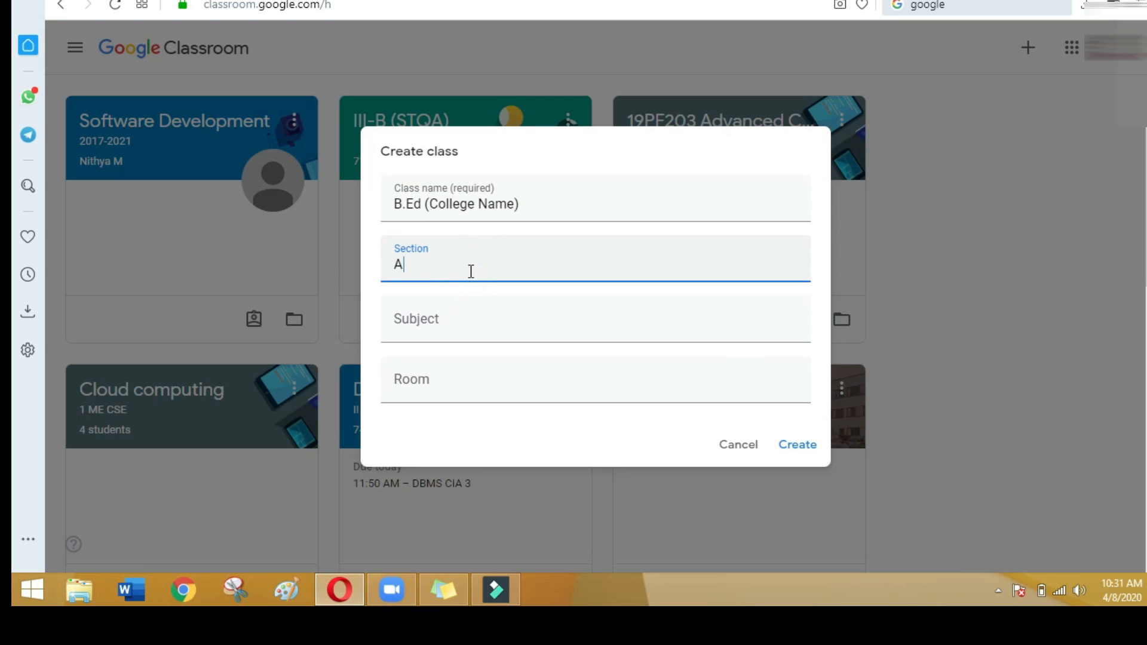
left_click(457, 329)
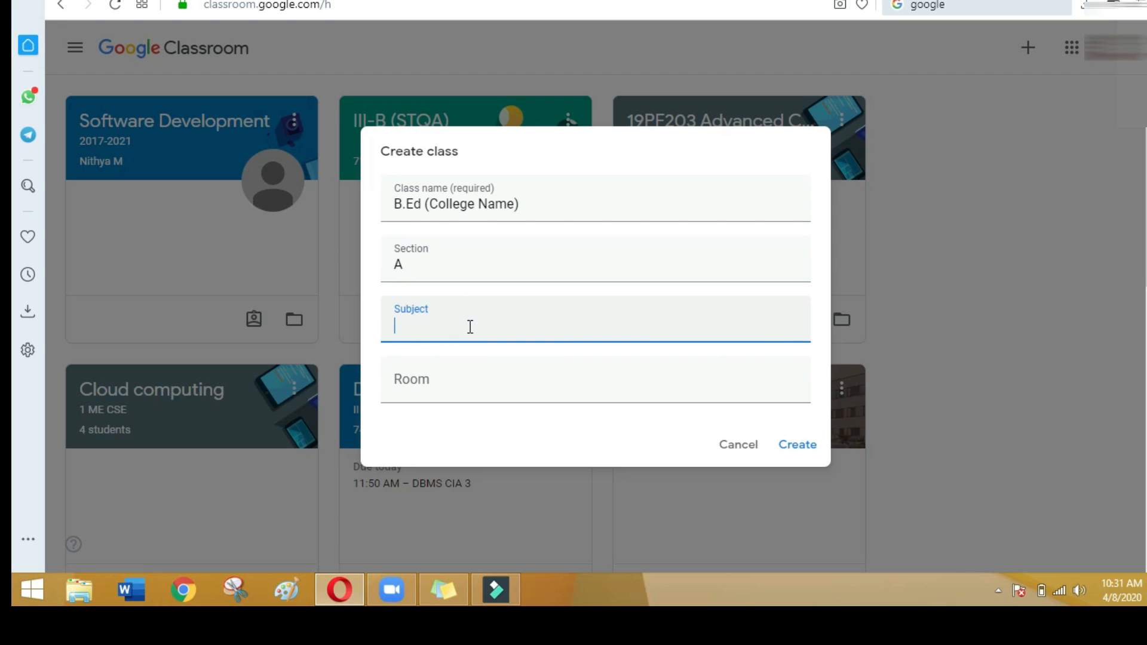
type("sub")
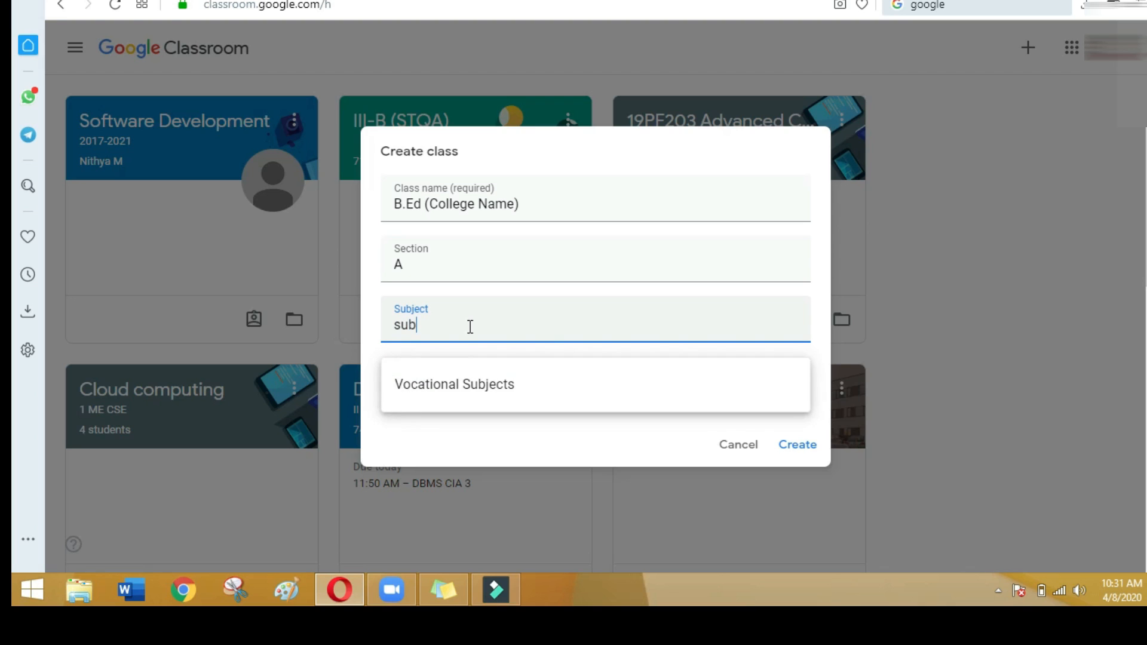
type("ject name")
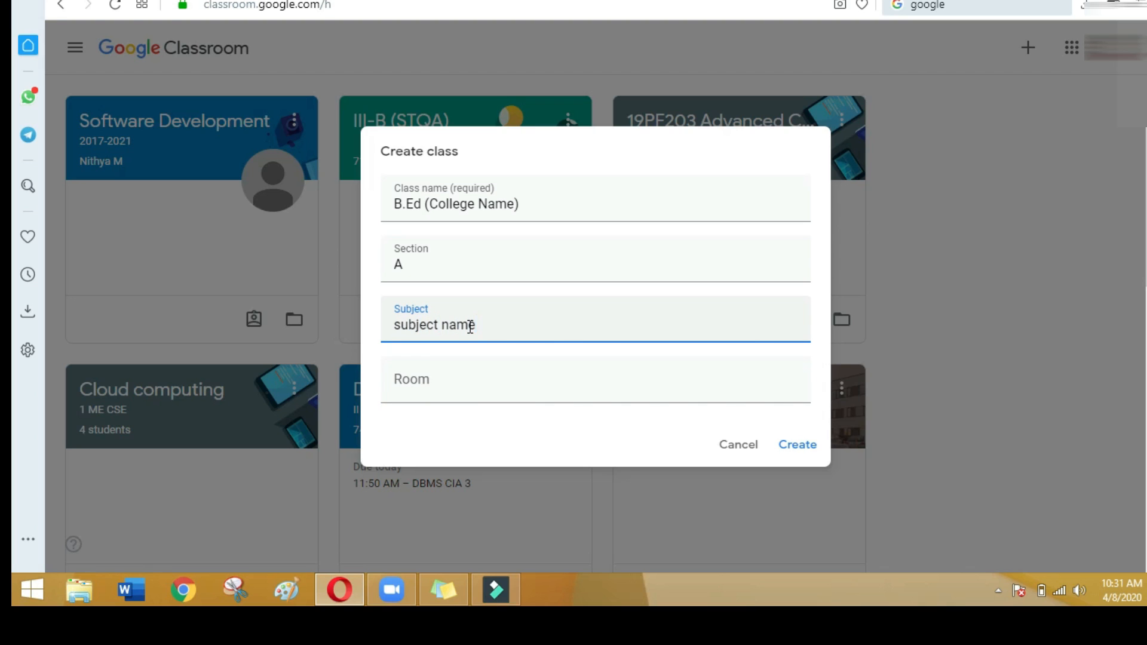
left_click(460, 379)
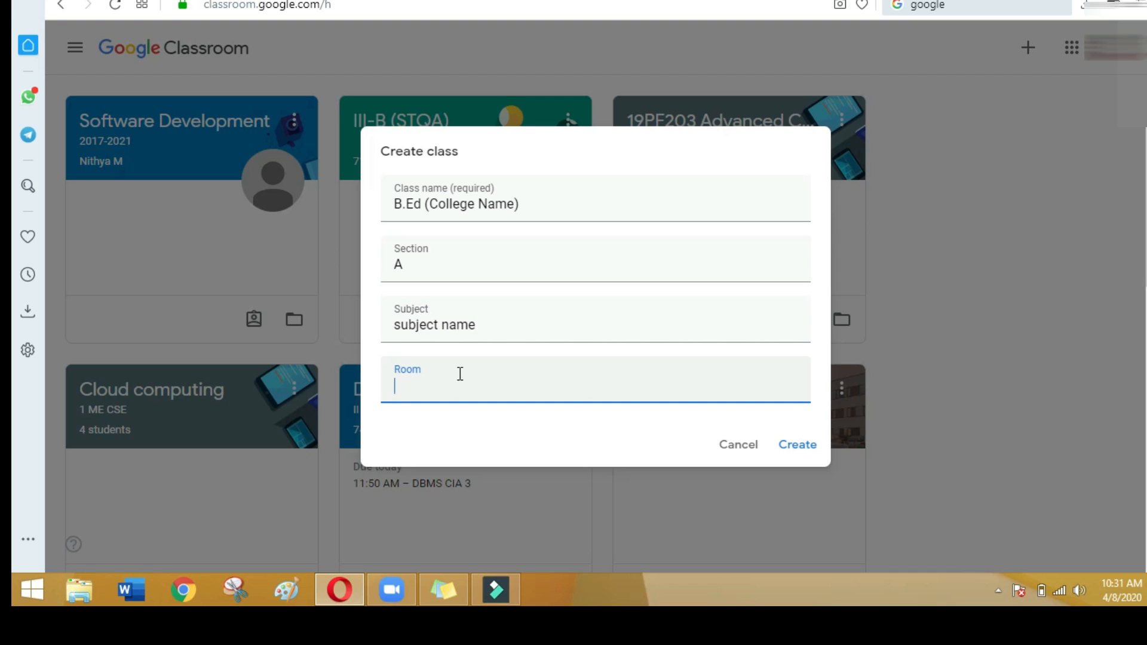
left_click(812, 451)
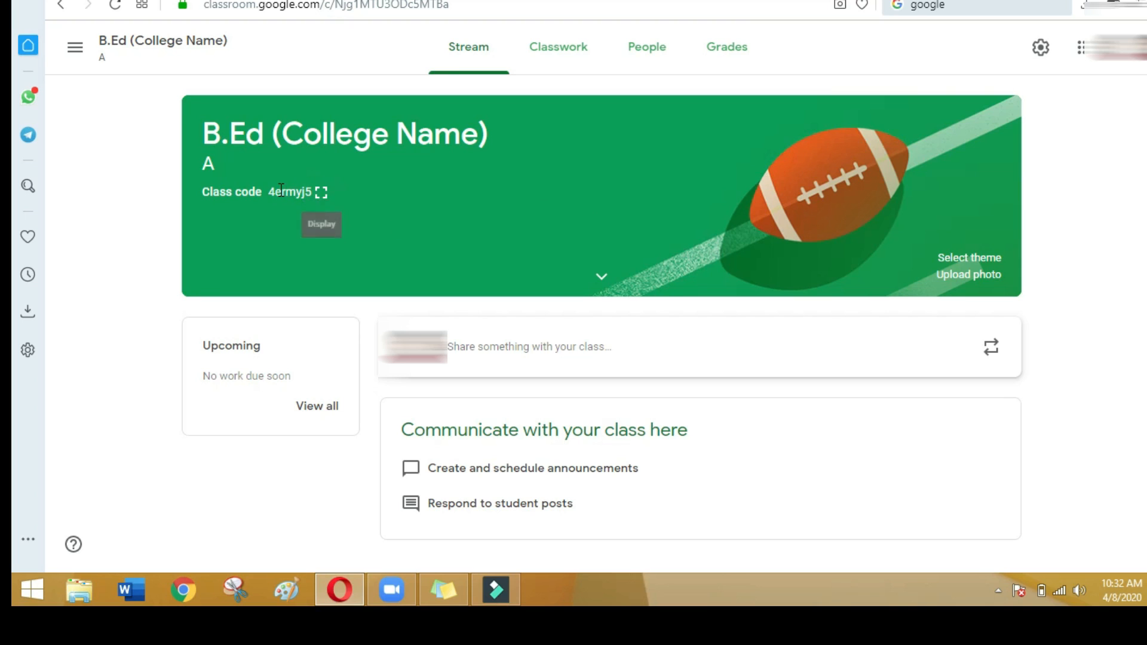
View the enlarged class code, and look at the student invitation form without inviting anyone
left_click(321, 192)
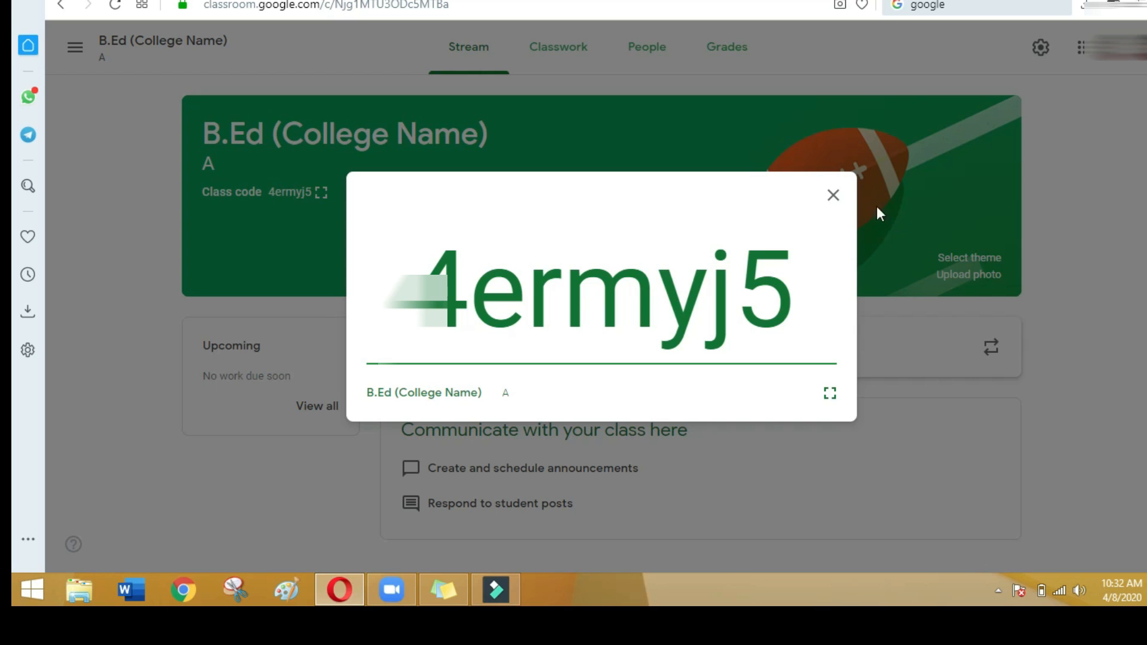
left_click(838, 194)
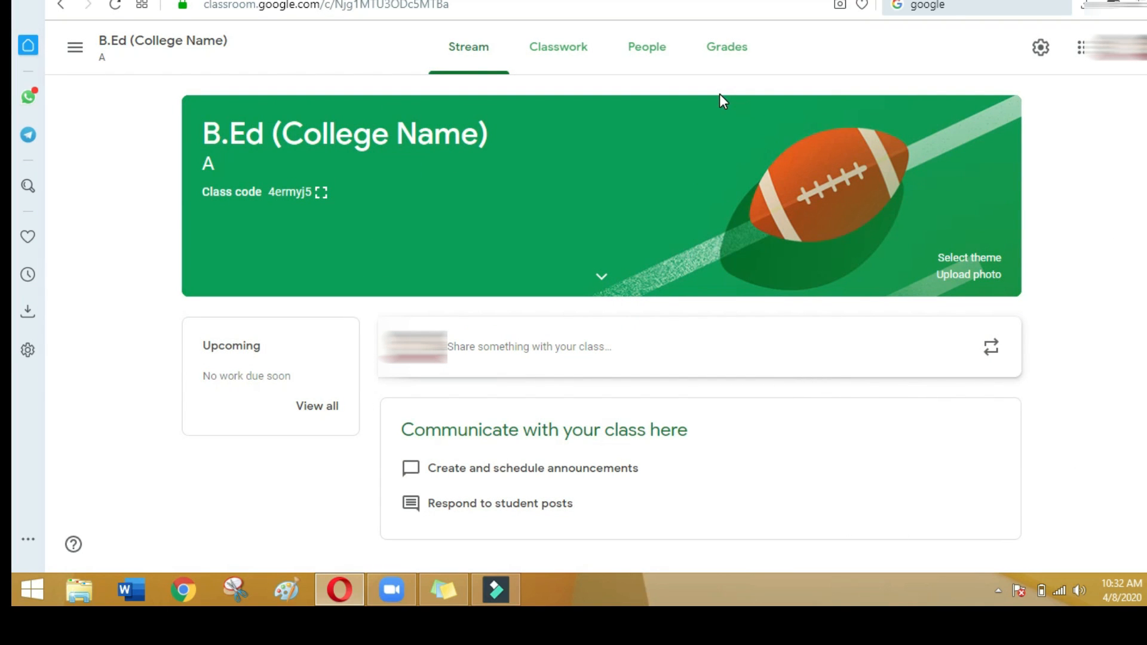
left_click(633, 60)
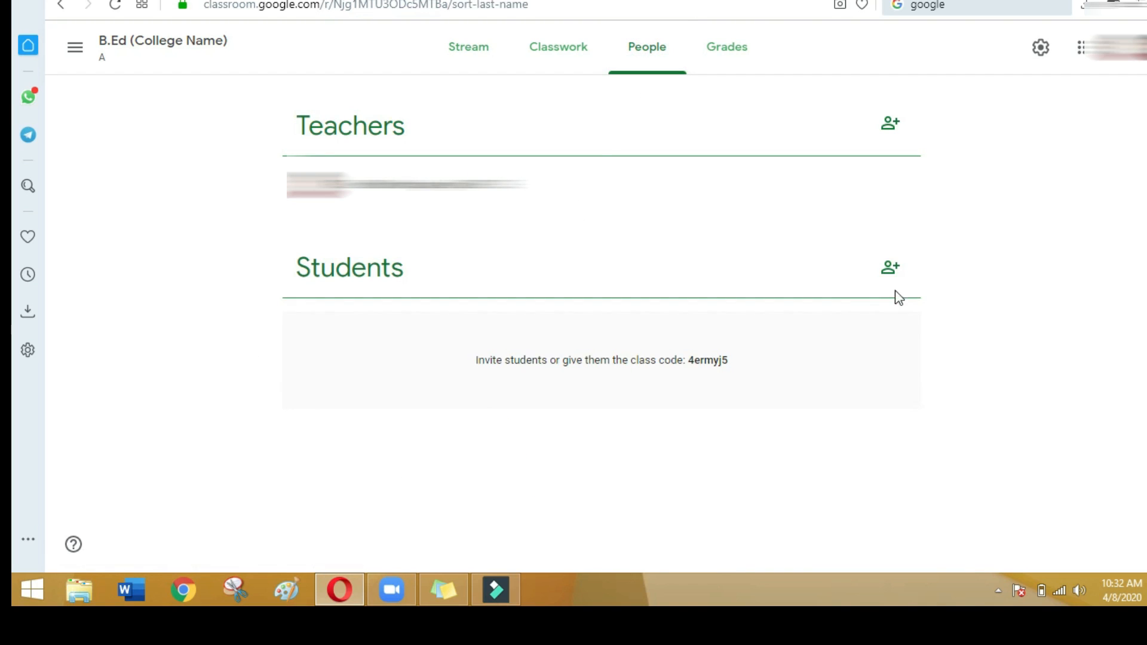
left_click(890, 270)
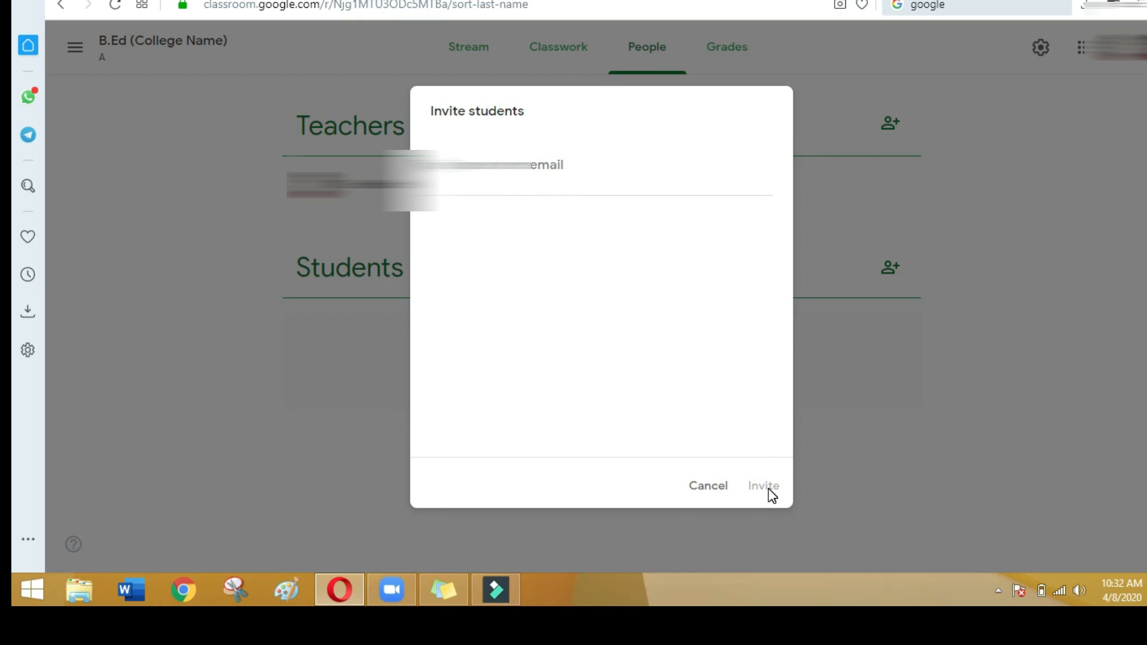
left_click(705, 486)
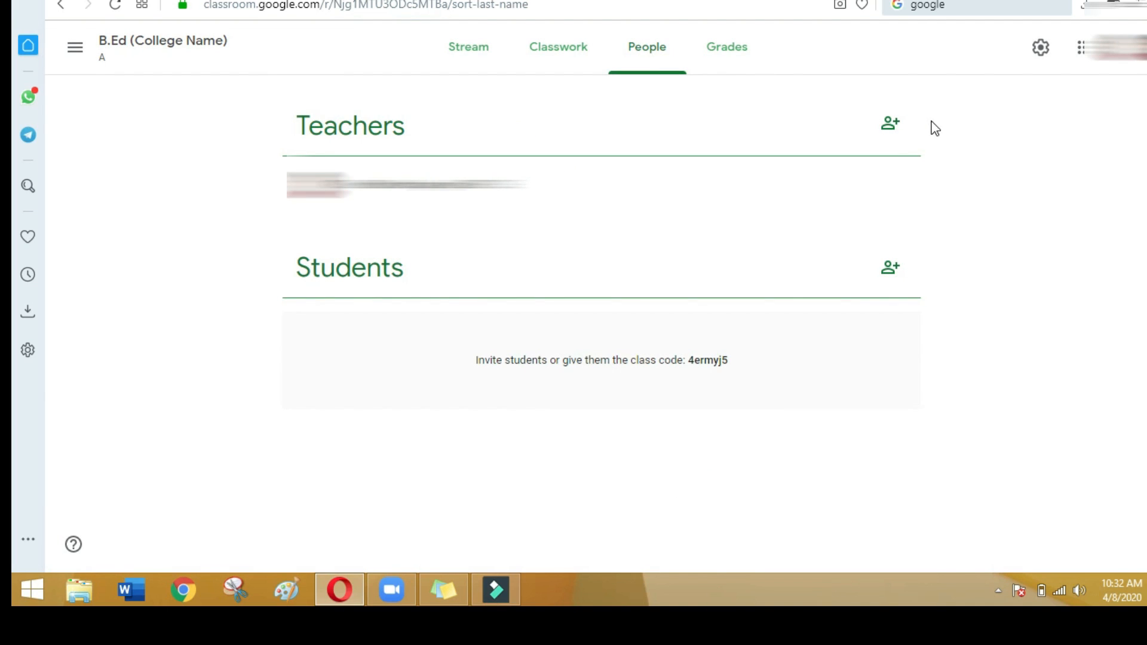
Post an announcement to the class stream reading "Hai Students," and, on a second line, "Hope all are fine.. welcome to the class"
left_click(456, 67)
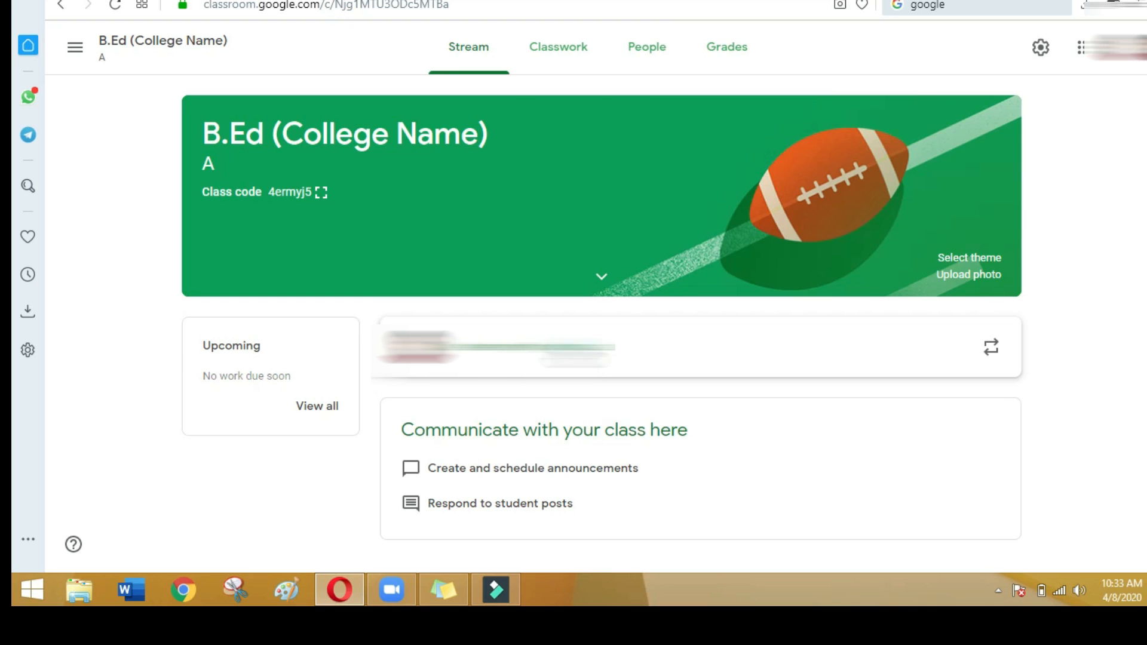
left_click(562, 350)
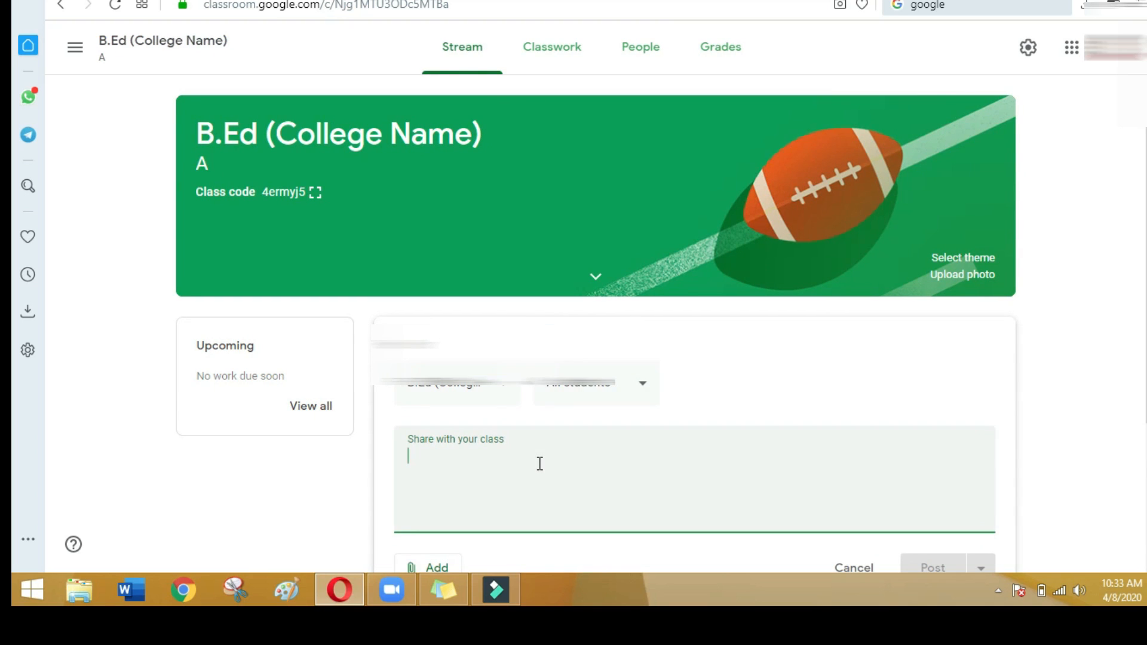
type("Hai ")
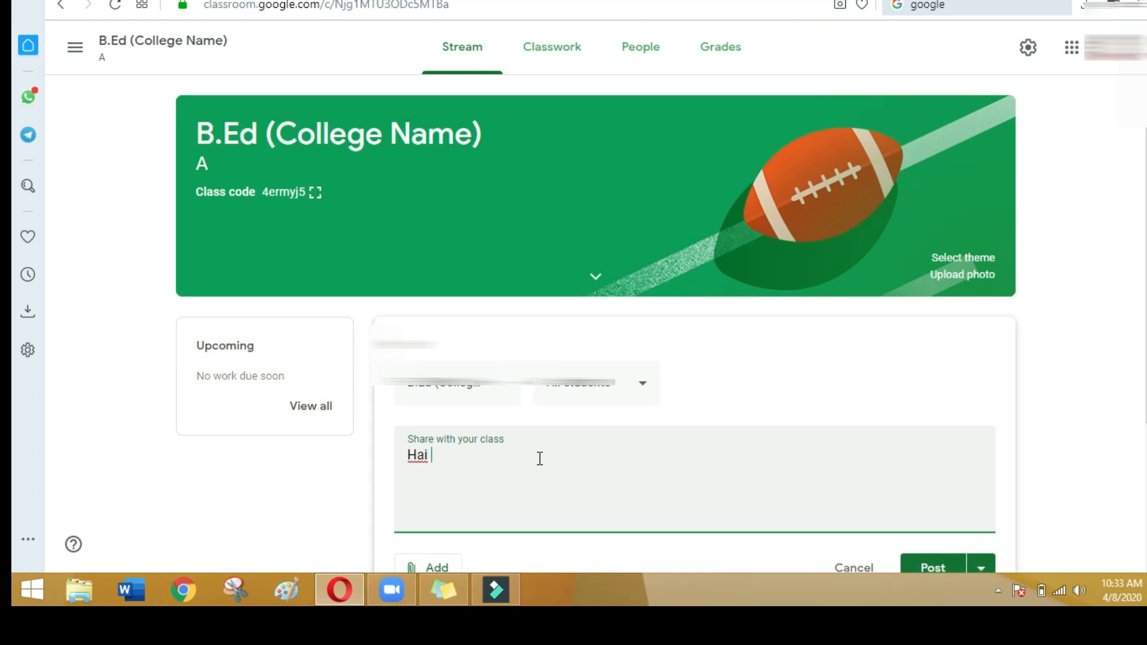
type("Students,")
key("Return")
type("Hope ")
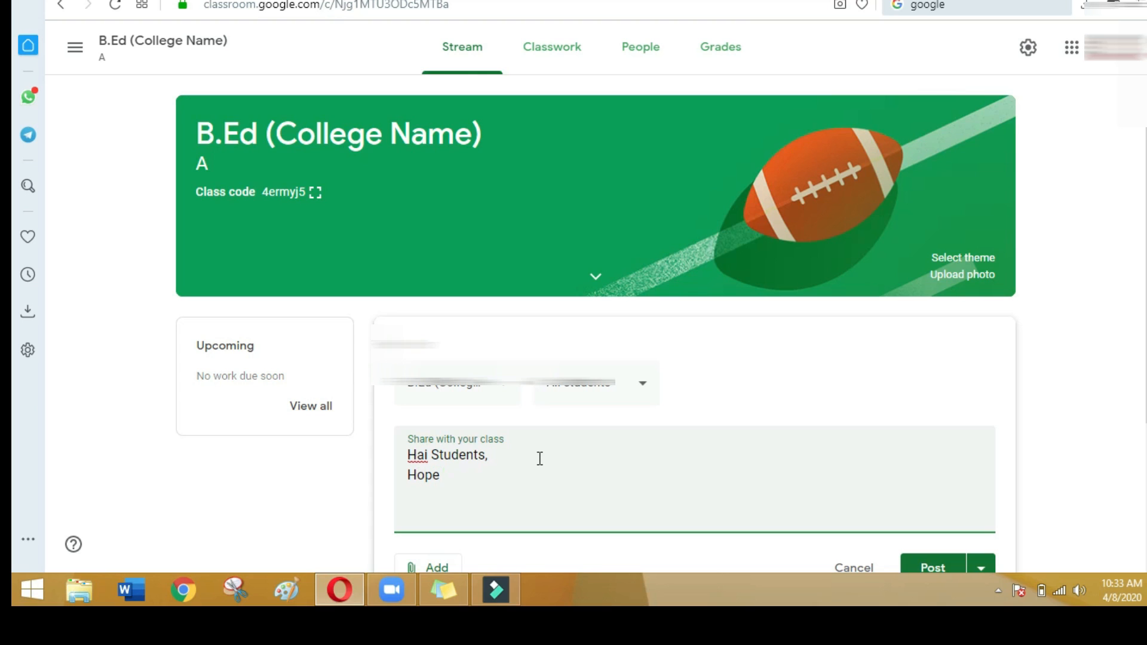
type("all re fine")
key("BackSpace")
key("BackSpace")
key("BackSpace")
key("BackSpace")
key("BackSpace")
key("BackSpace")
key("BackSpace")
type("are fine.. welcome")
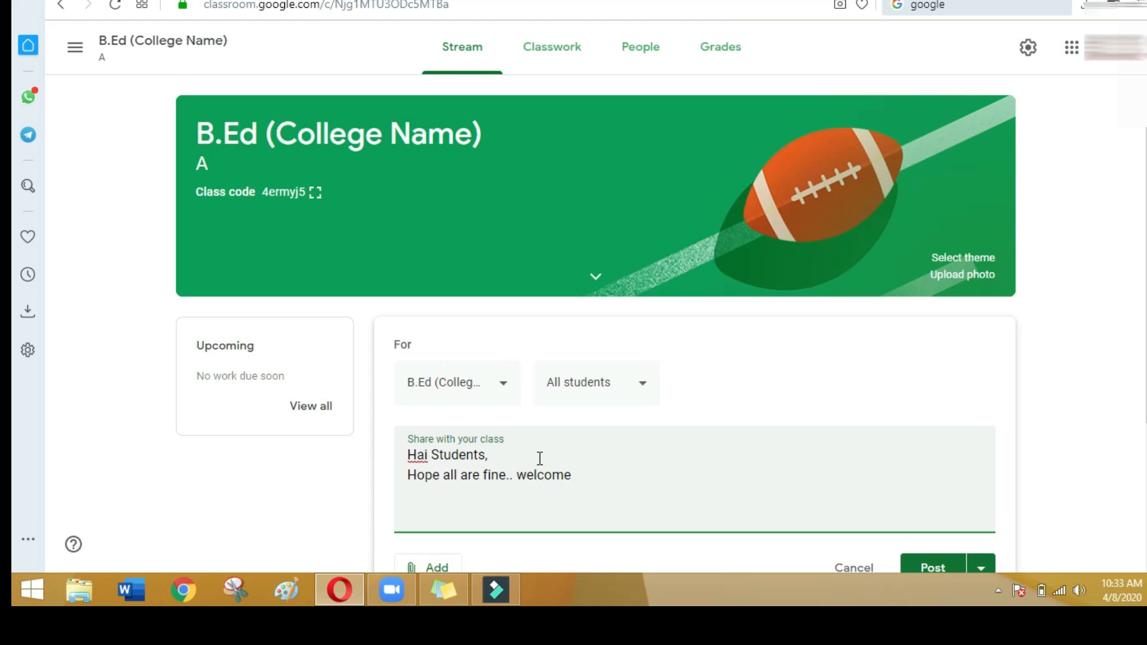
scroll(543, 436, "down", 3)
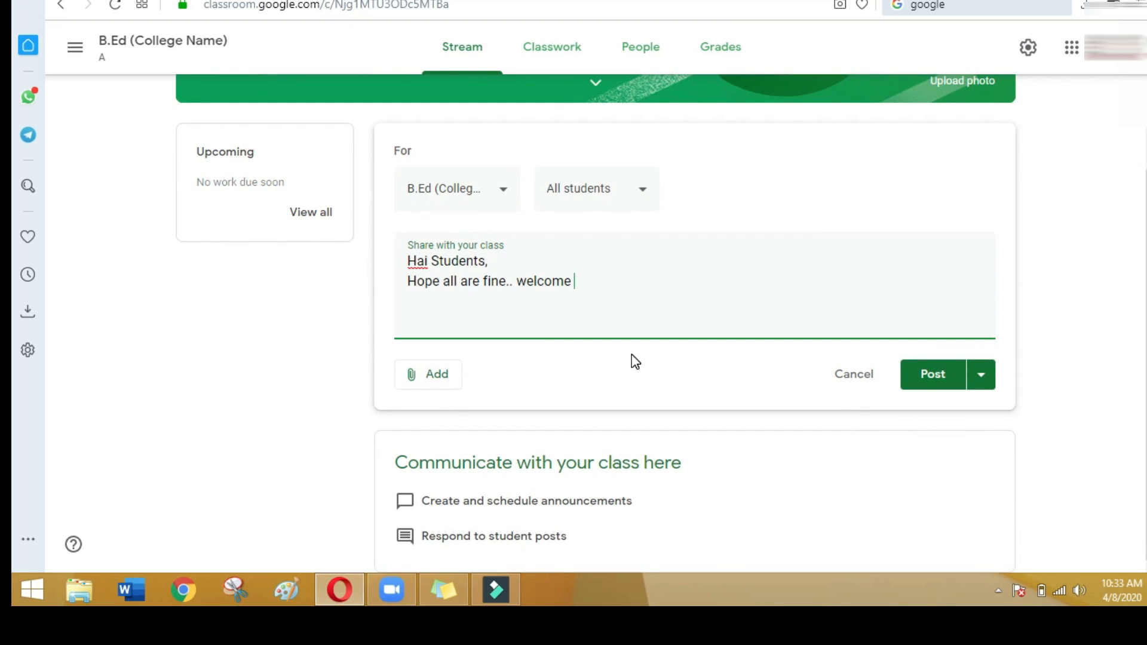
type("to the class")
left_click(920, 379)
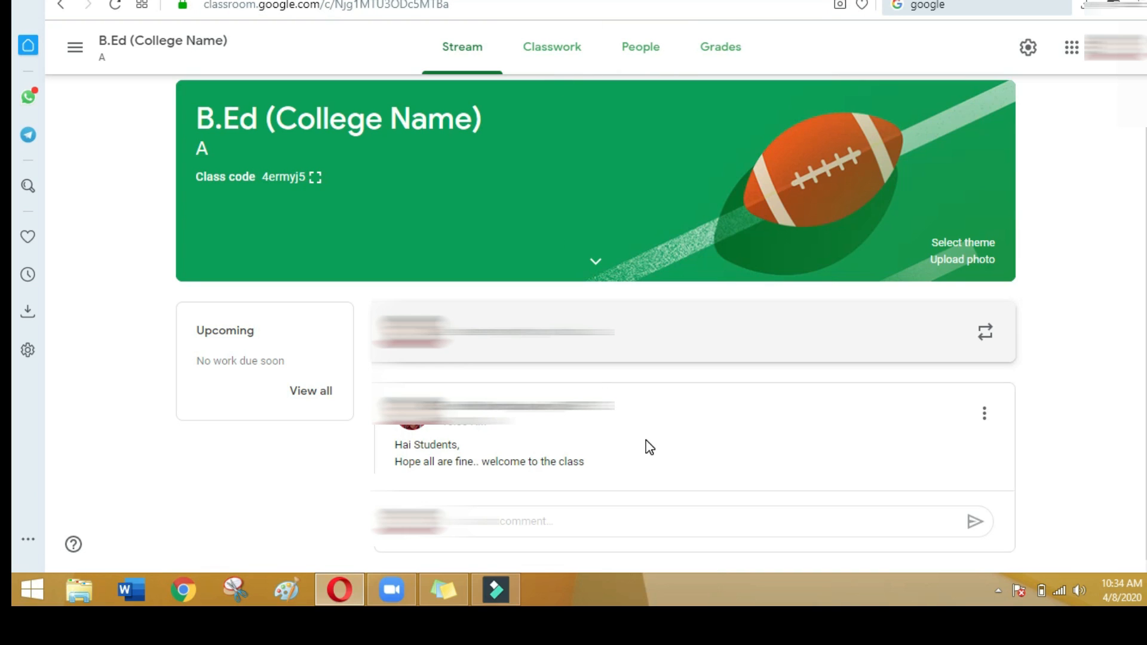
Start a new classwork assignment titled "Assignment 1" with the instructions "Mark 100"
left_click(562, 55)
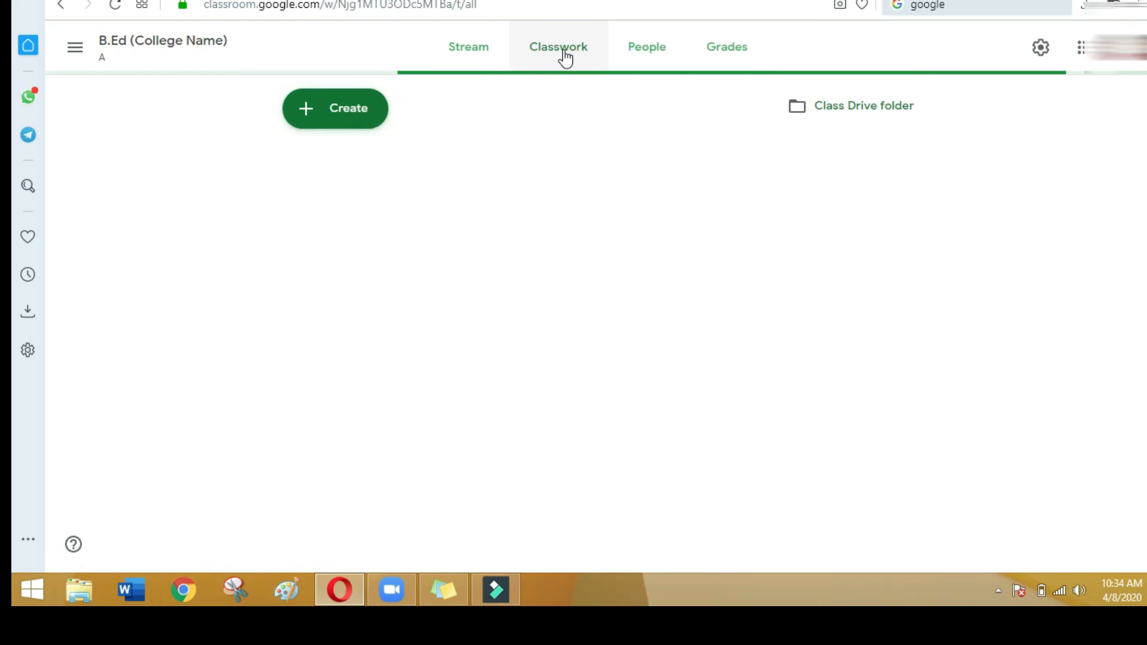
left_click(359, 113)
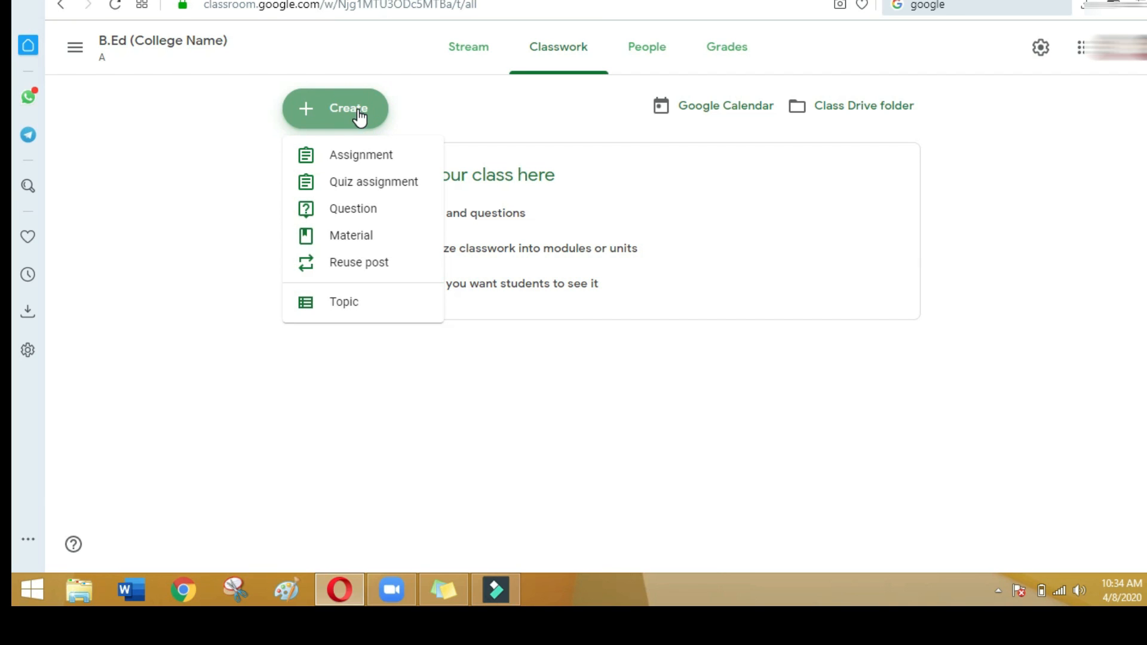
left_click(378, 158)
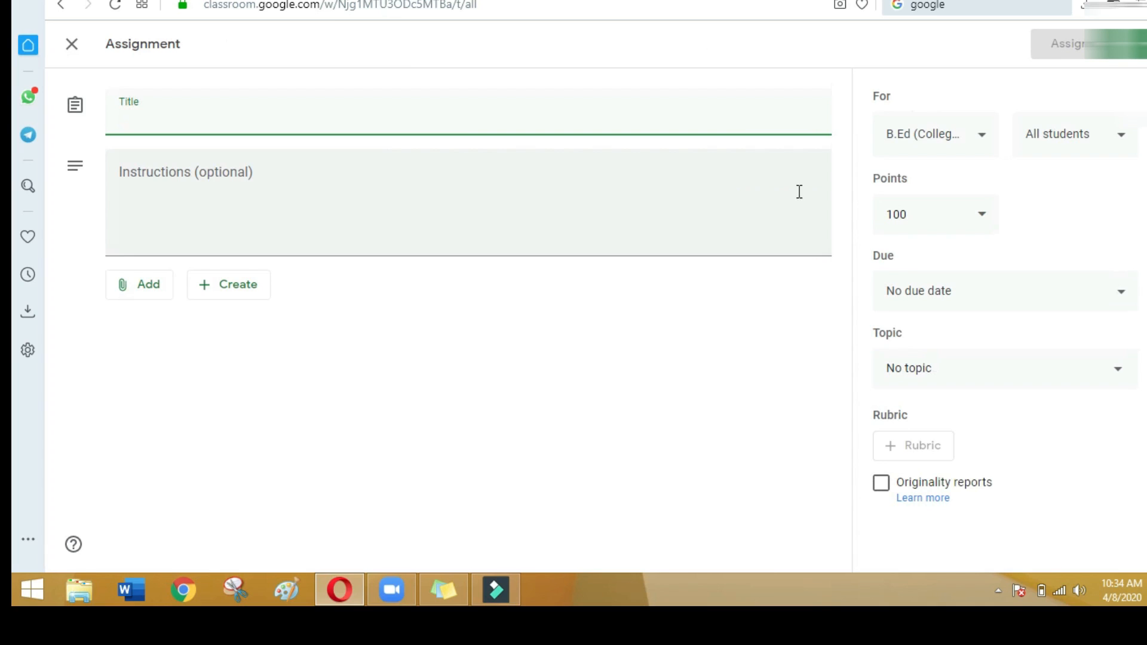
type("As")
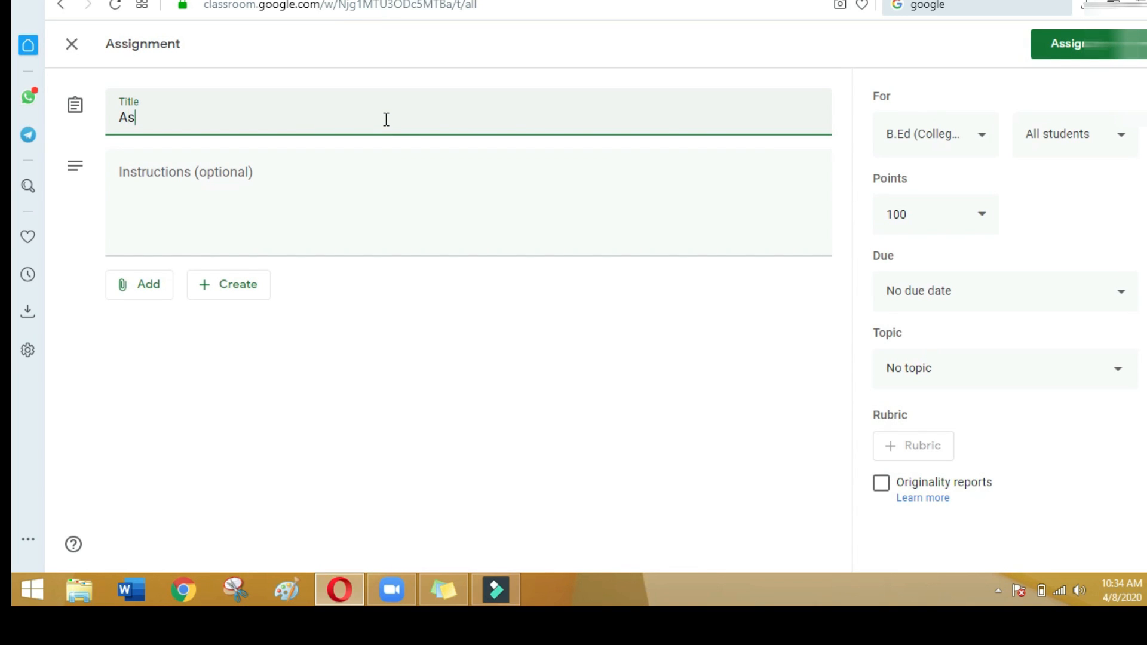
type("signment 1")
left_click(335, 187)
type("Mark 100")
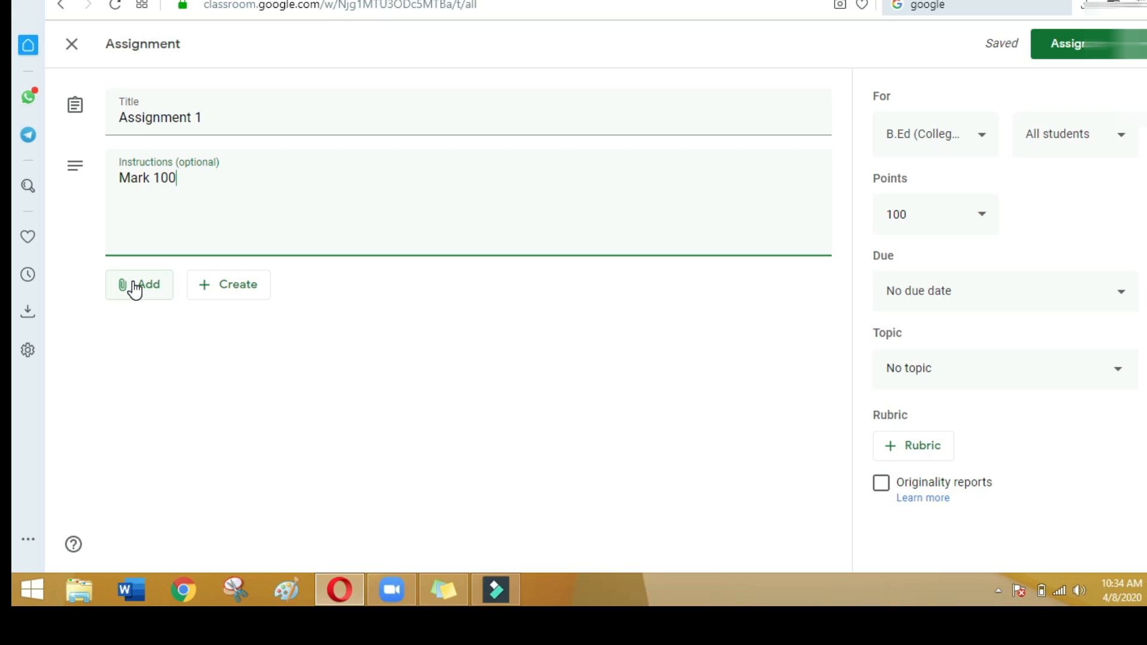
Review the attachment sources offered for the assignment without adding anything
left_click(135, 289)
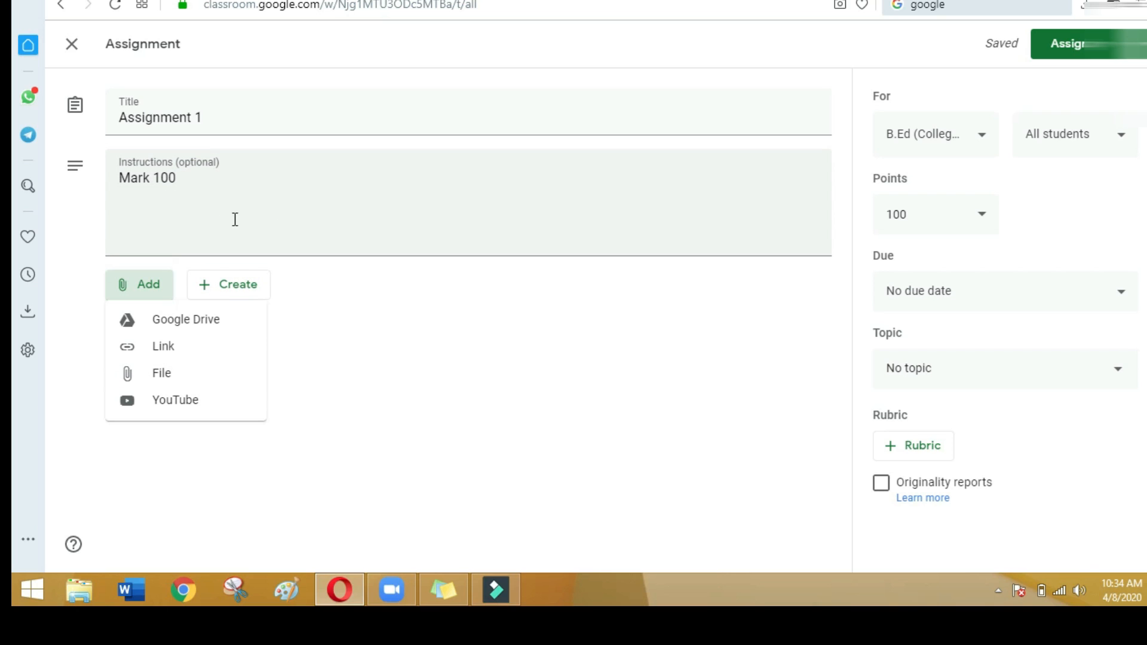
left_click(371, 320)
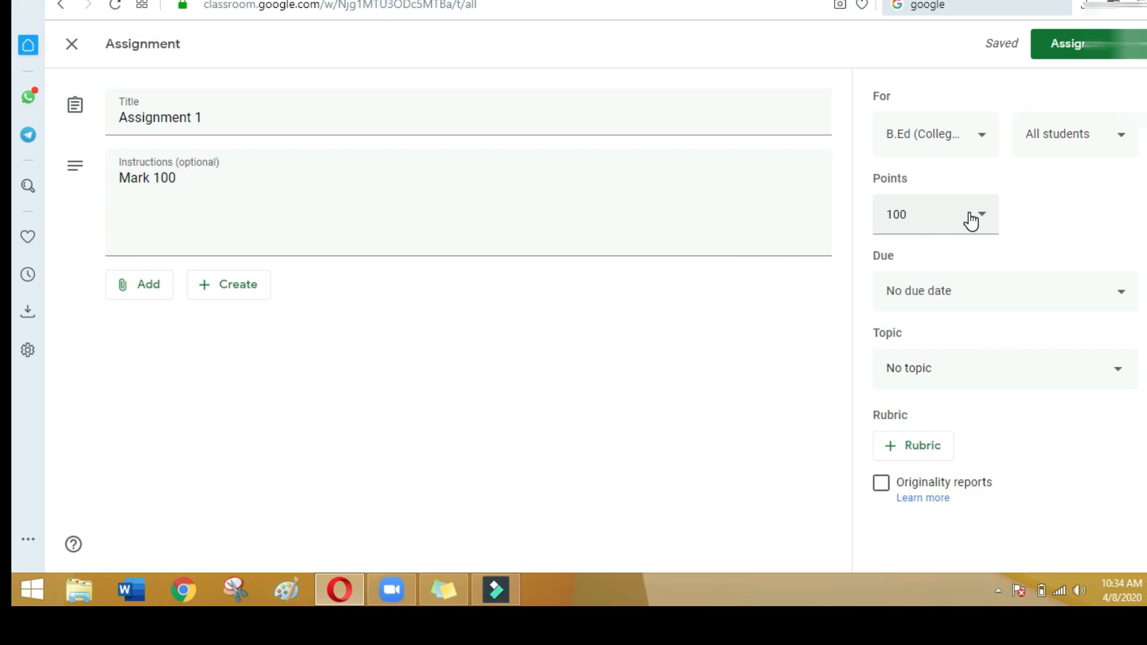
Set the assignment's due date to Apr 10, 2020
left_click(967, 294)
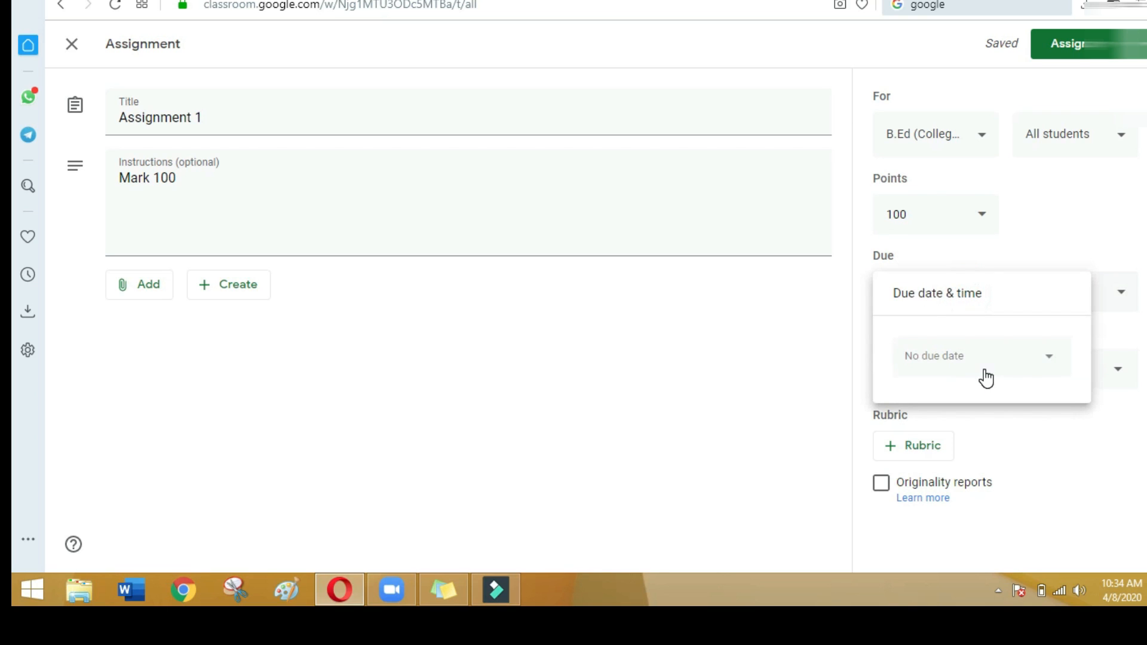
left_click(984, 364)
left_click(1015, 465)
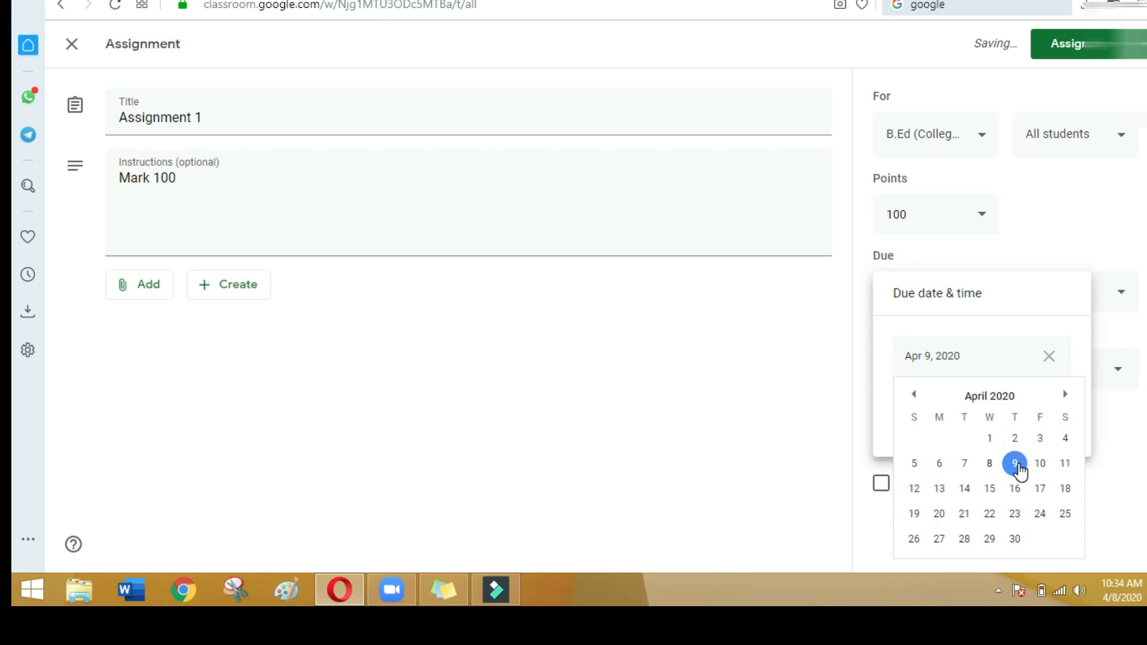
left_click(1038, 467)
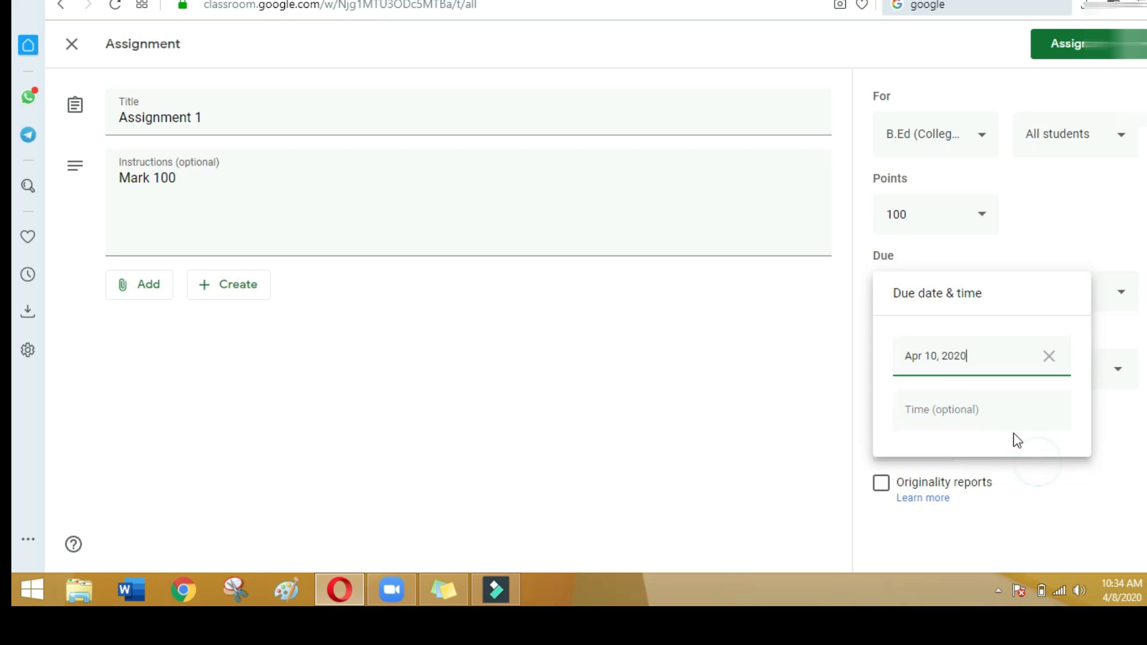
Set the due time to 05:00 PM and assign Assignment 1 to the class
left_click(959, 412)
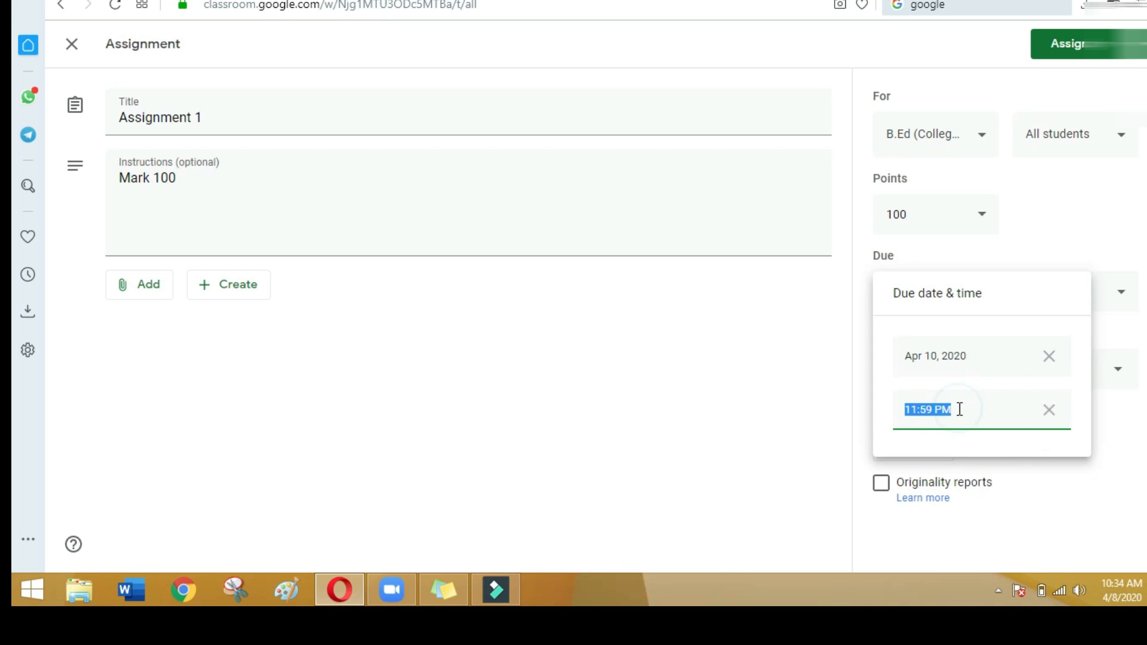
left_click(915, 411)
key("BackSpace")
key("BackSpace")
type("05")
left_click(935, 411)
key("BackSpace")
key("BackSpace")
key("BackSpace")
type("00")
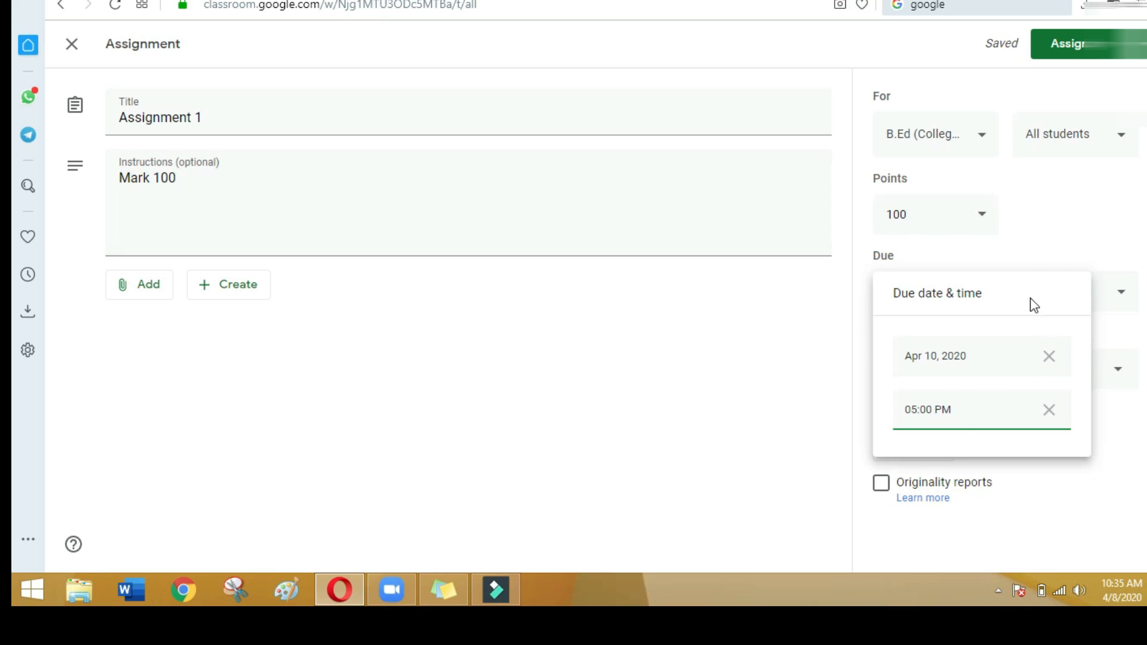
left_click(816, 343)
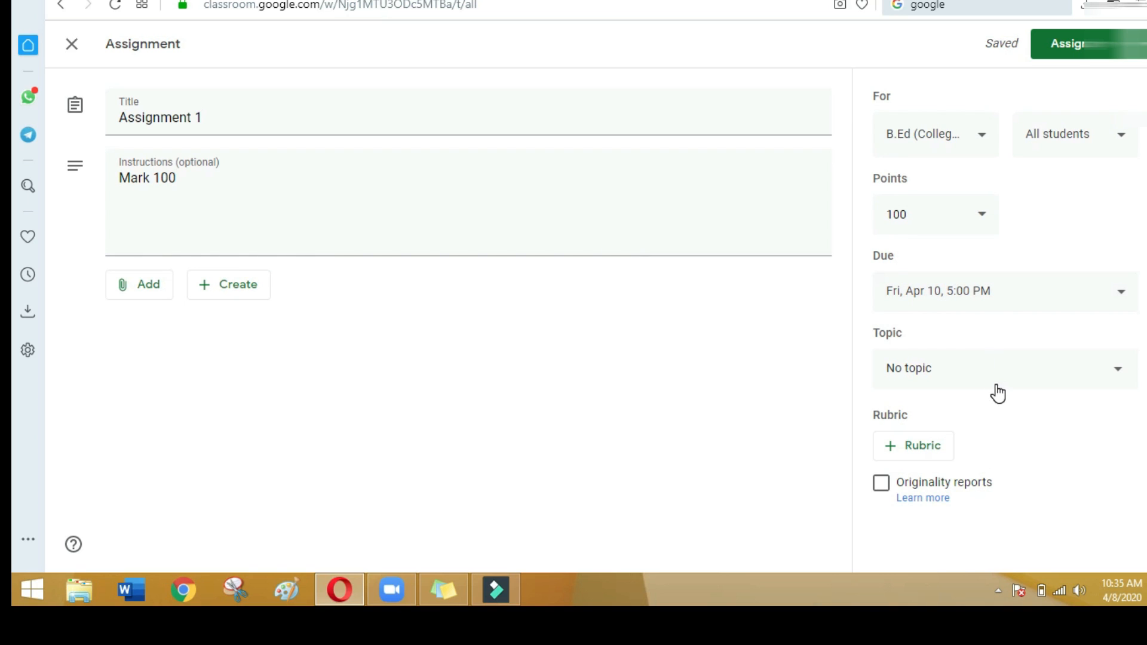
left_click(1061, 60)
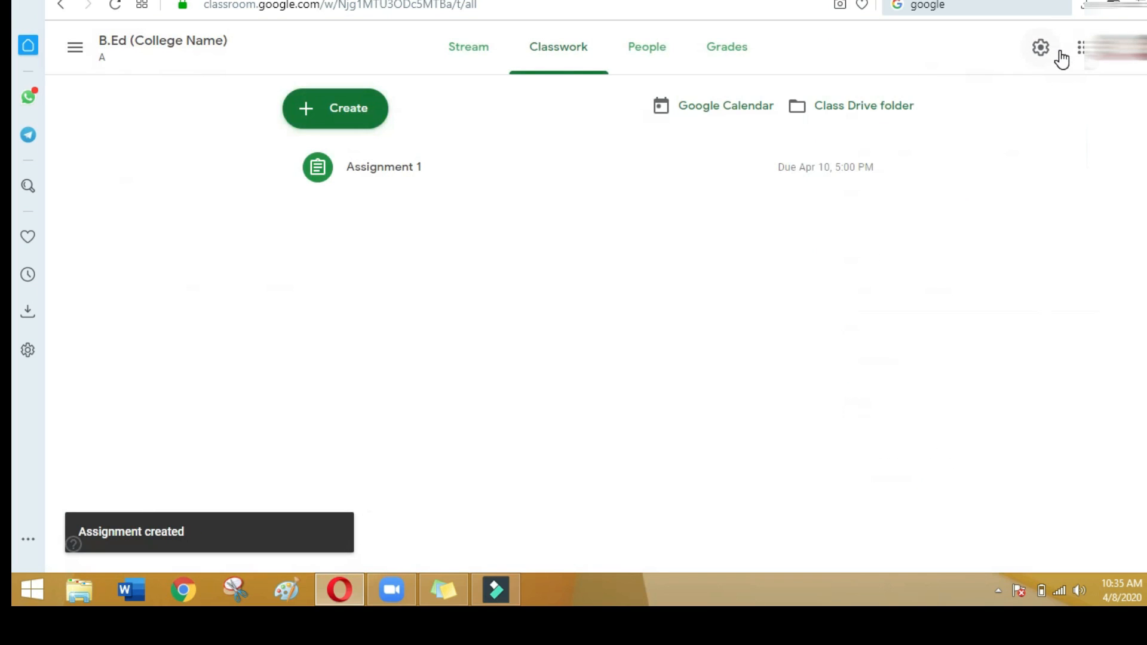
View the Assignment 1 post in the class stream, check its student work page and return to the stream
left_click(481, 64)
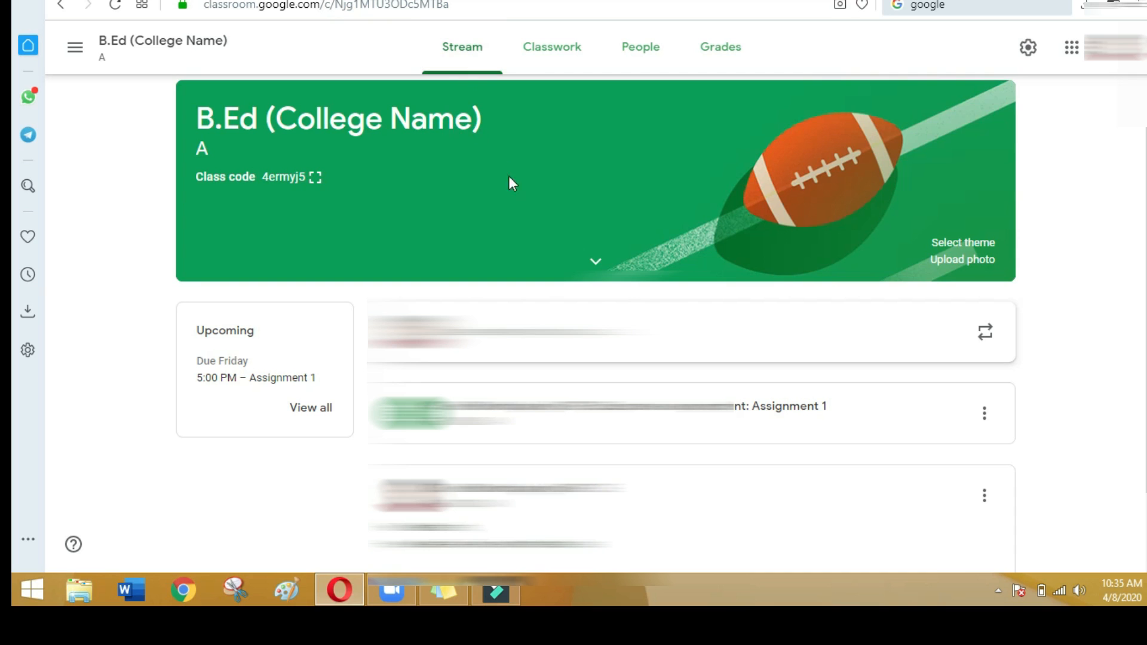
scroll(510, 182, "down", 2)
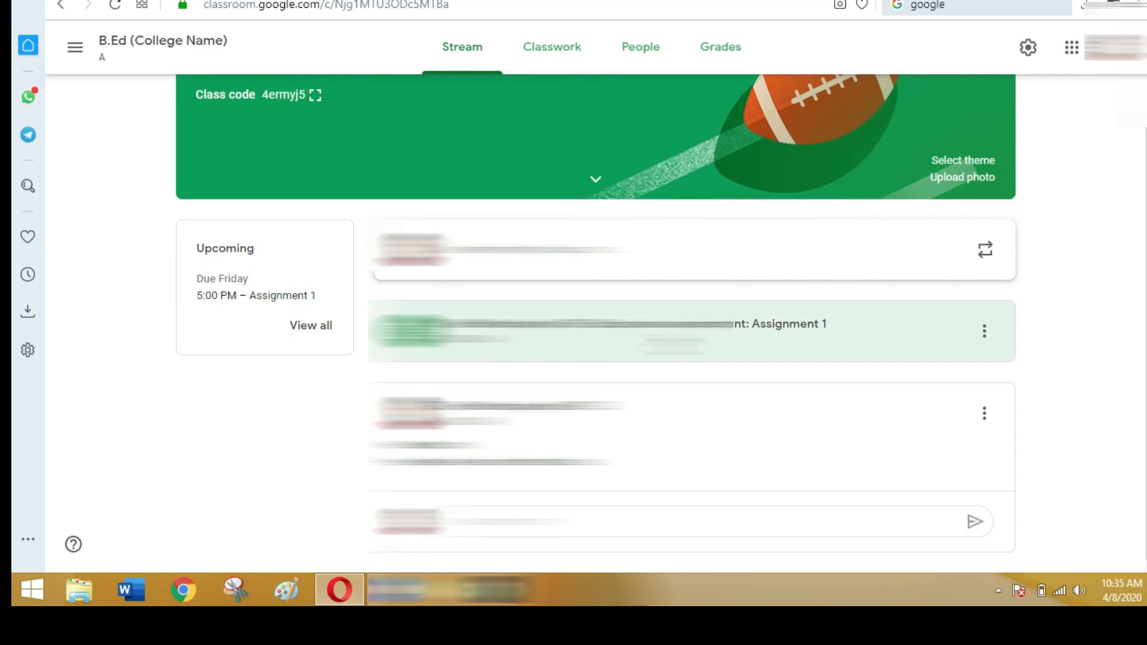
left_click(625, 328)
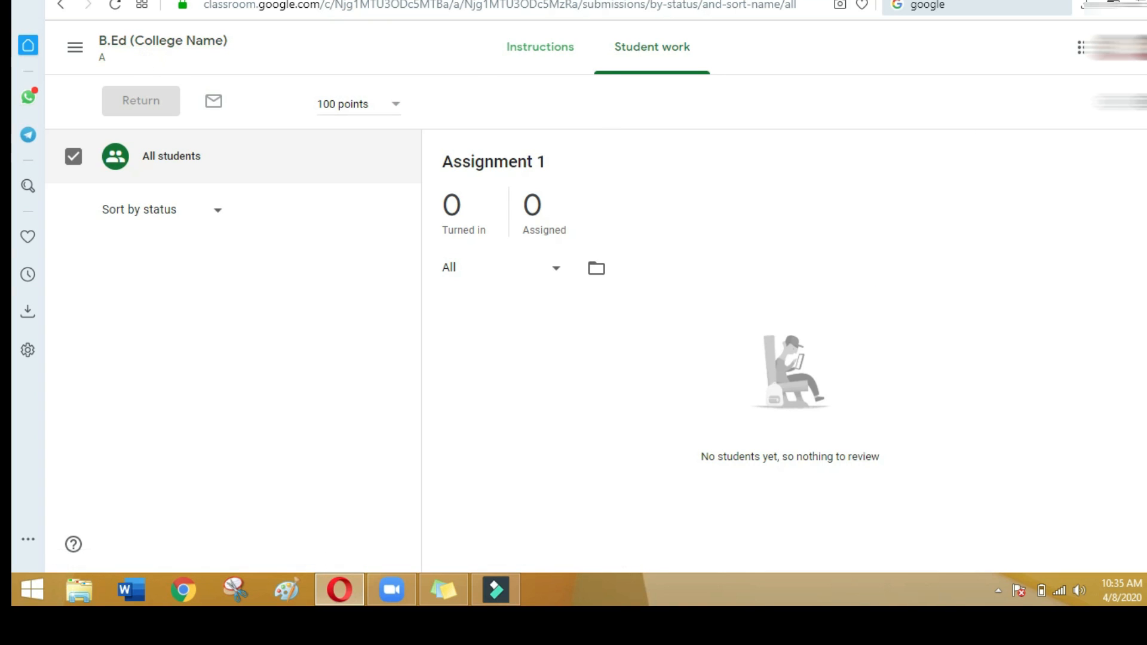
left_click(139, 41)
scroll(625, 348, "up", 2)
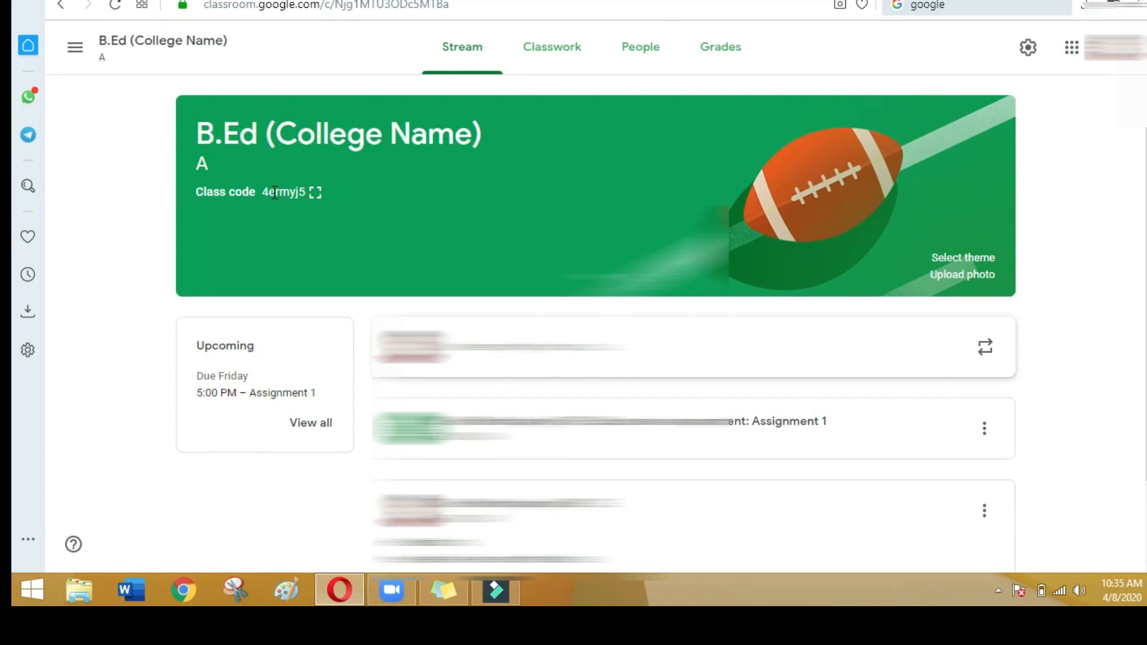
Copy the class code from the B.Ed class banner
left_click_drag(261, 193, 303, 199)
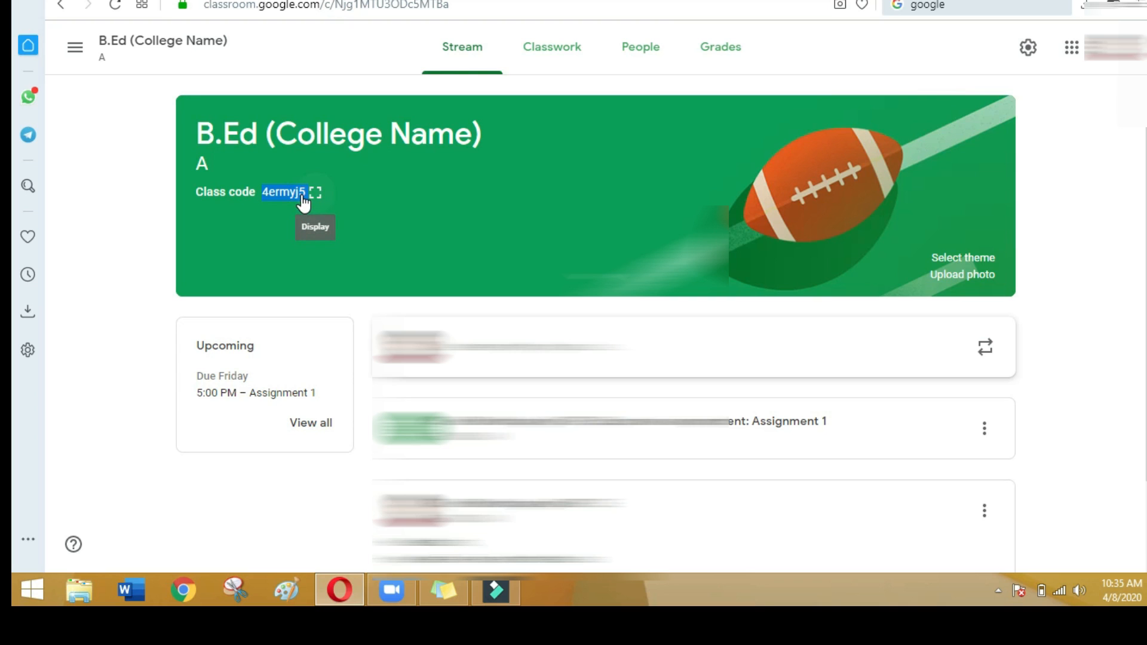
right_click(294, 201)
left_click(326, 257)
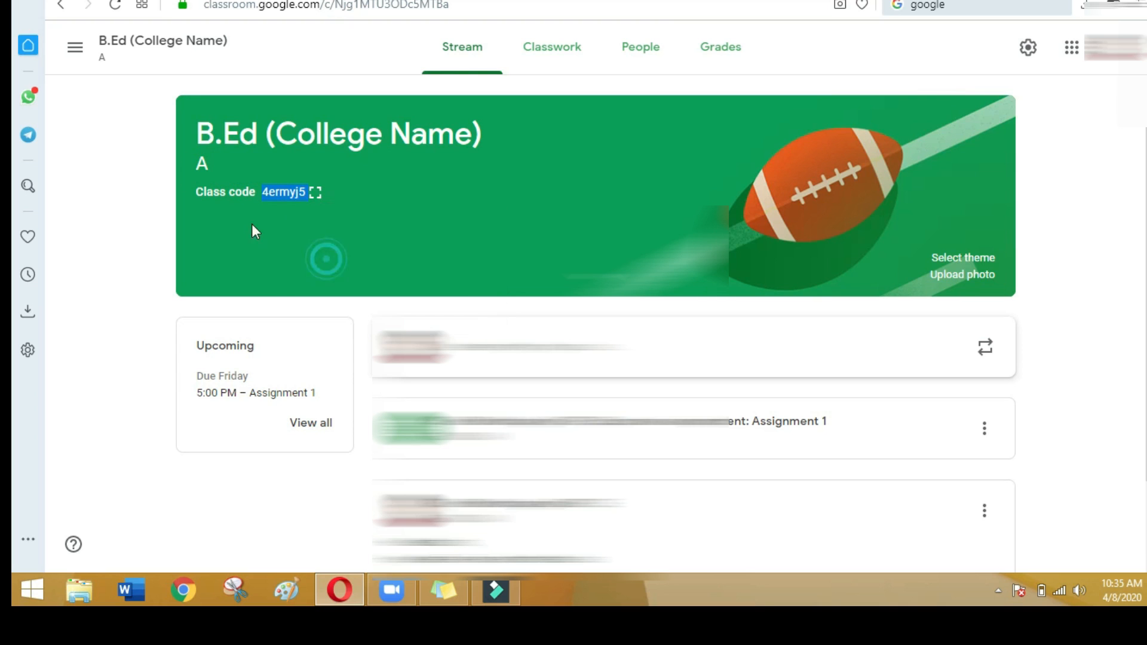
left_click(377, 175)
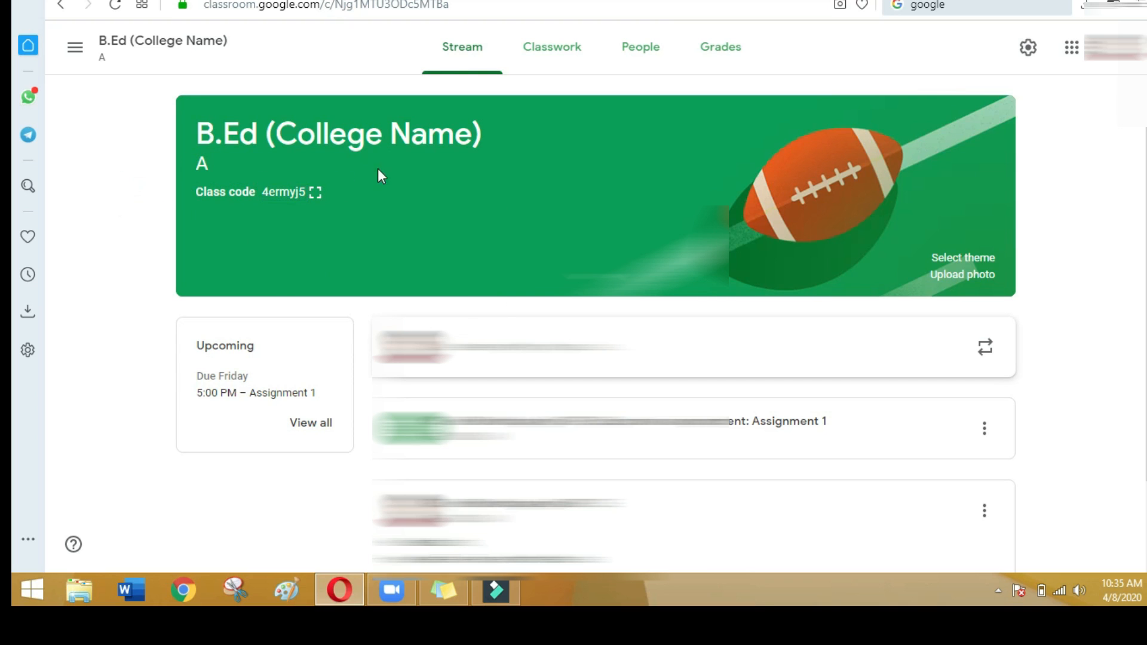
From the classes overview, paste the copied class code into the join-class form and cancel without joining
left_click(75, 47)
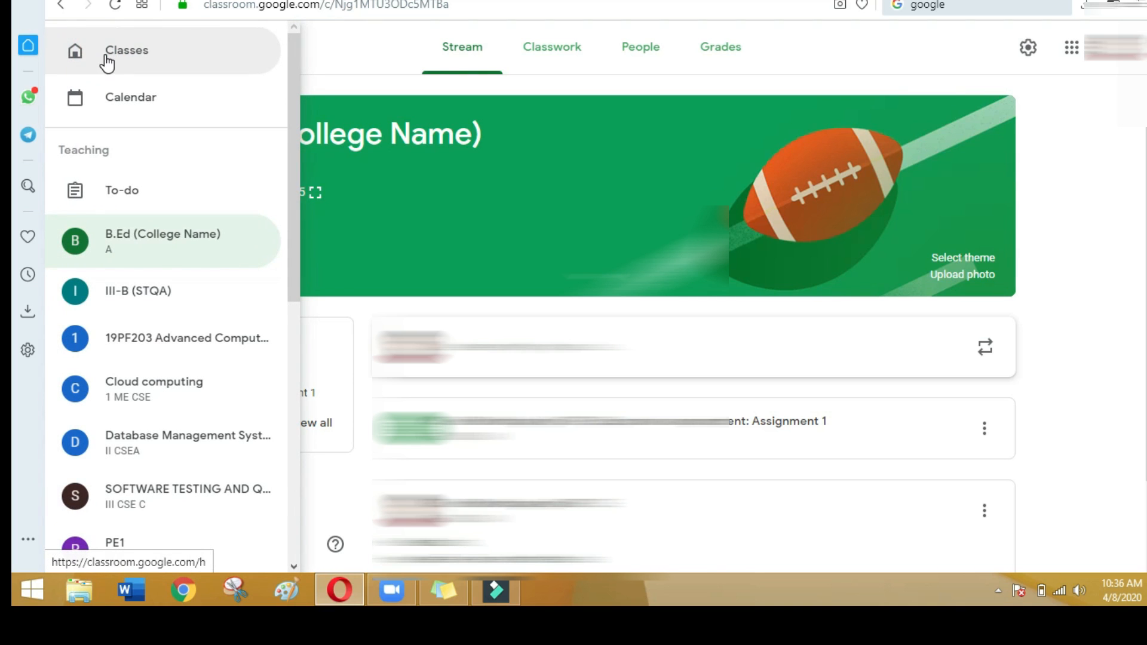
left_click(96, 59)
left_click(1028, 49)
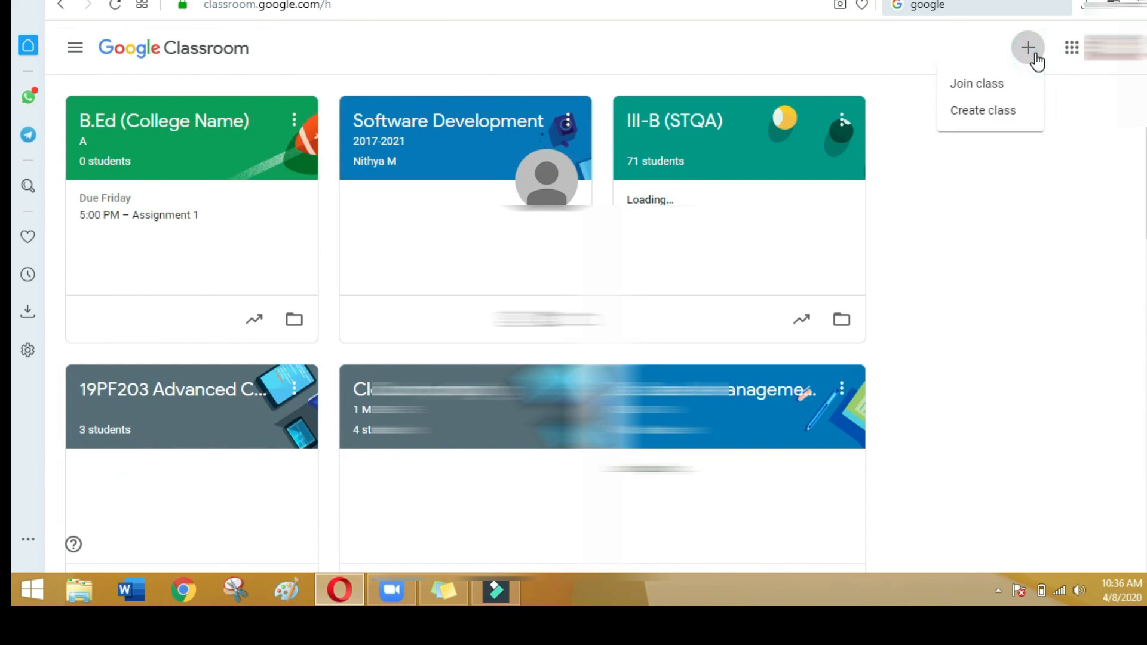
left_click(1003, 84)
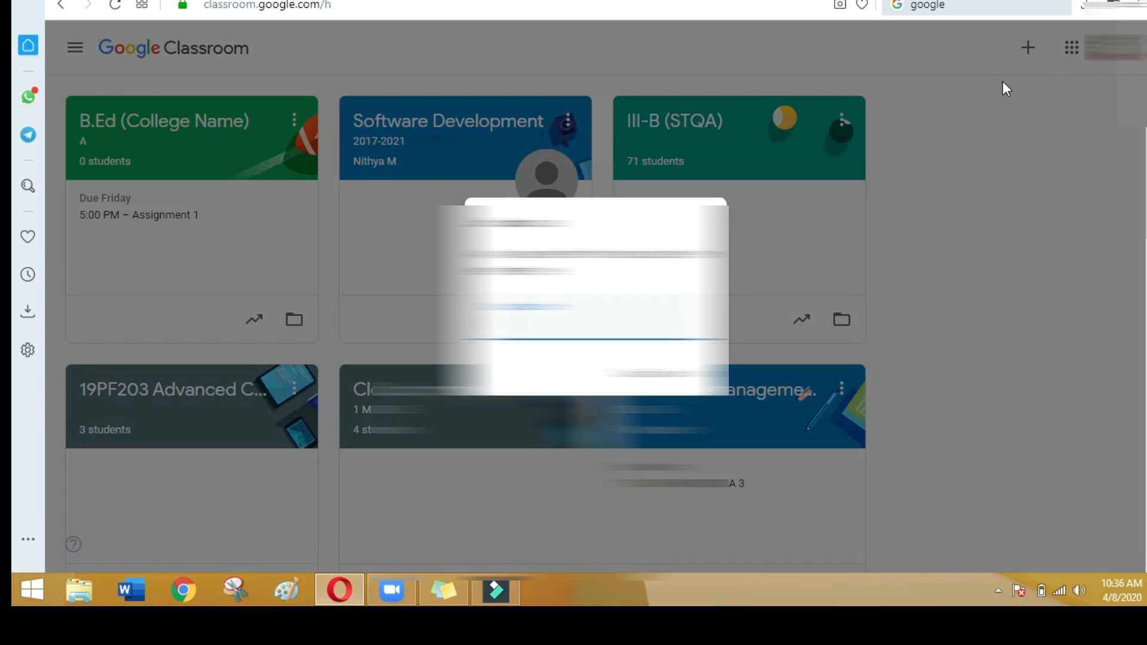
right_click(518, 325)
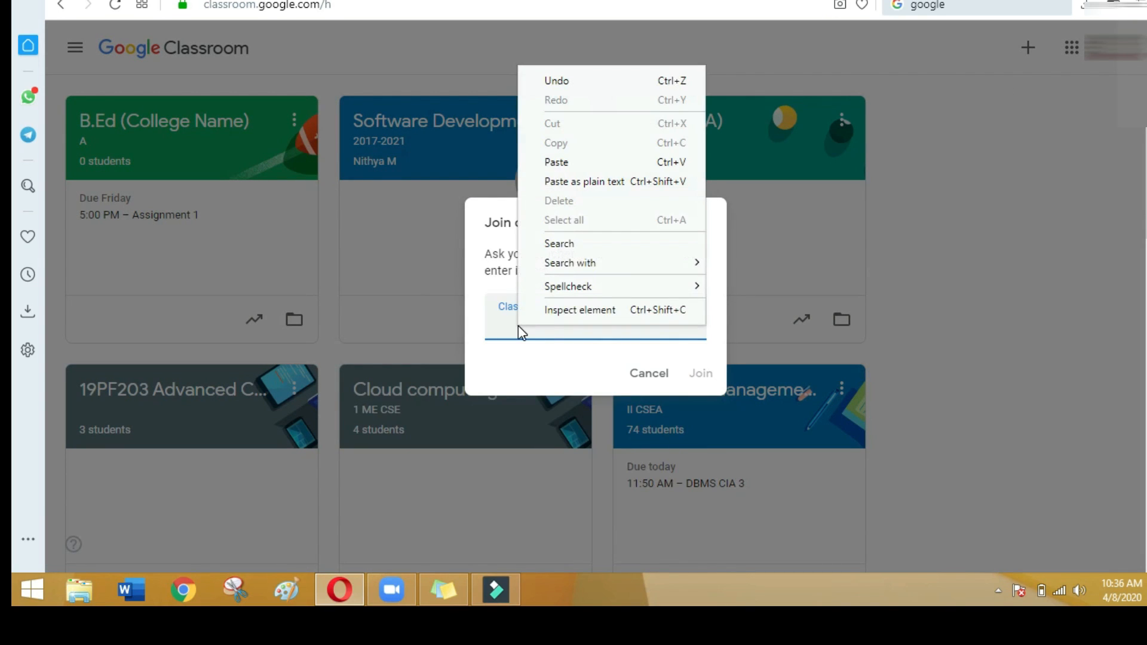
left_click(584, 167)
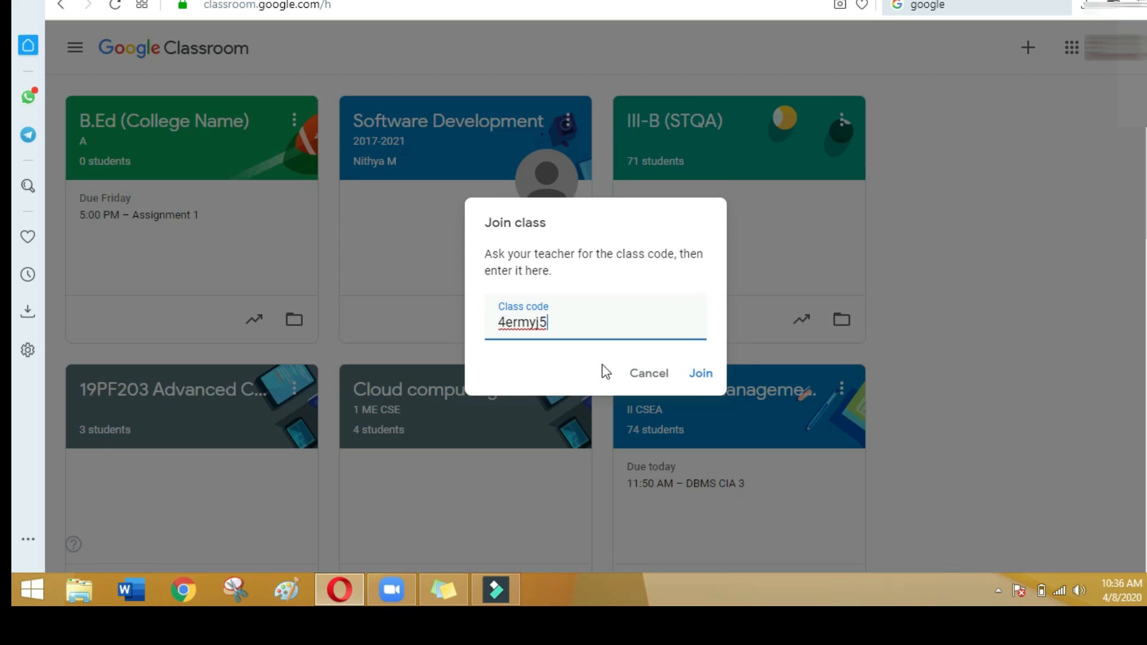
left_click(640, 380)
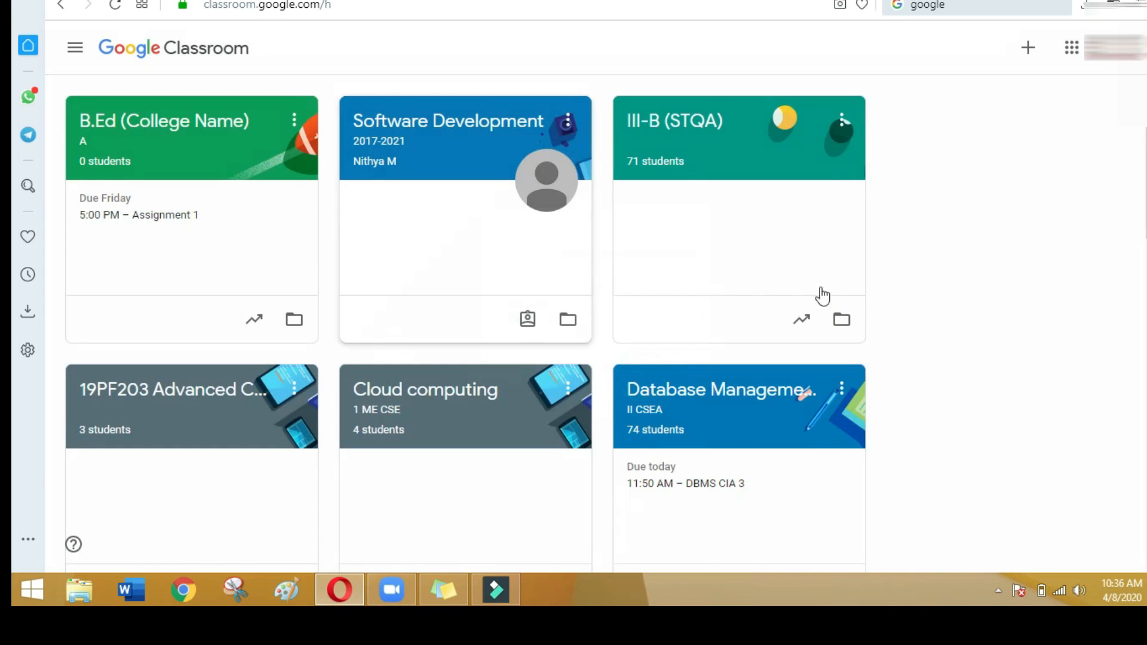
Reopen the B.Ed class and view the student work page of Assignment 1
left_click(170, 121)
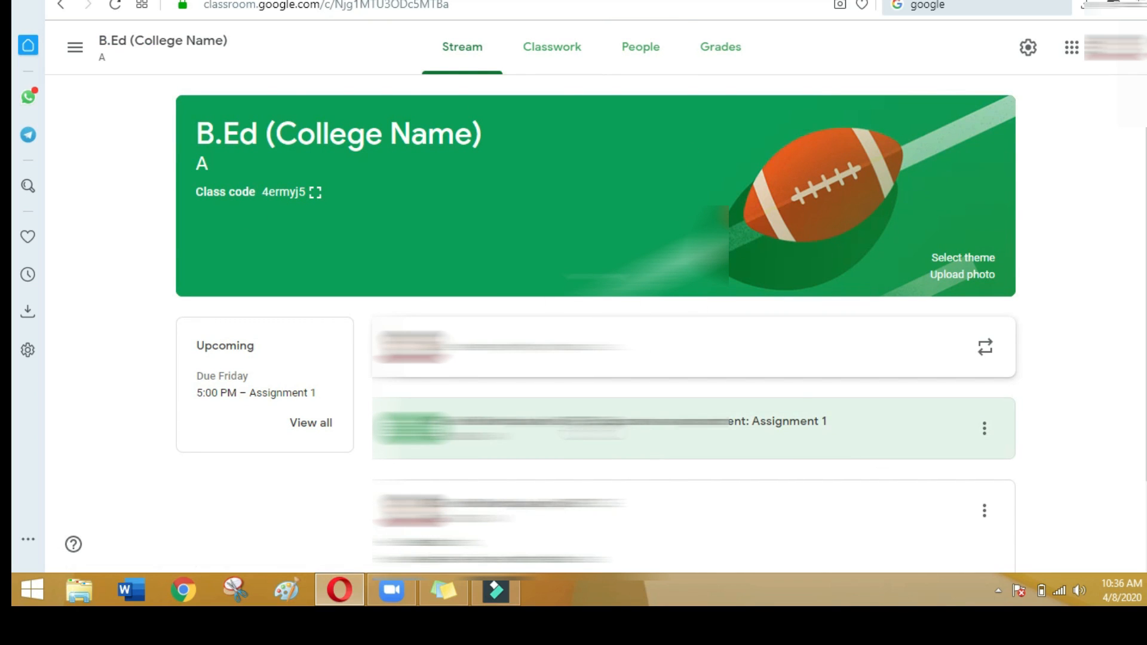
left_click(591, 421)
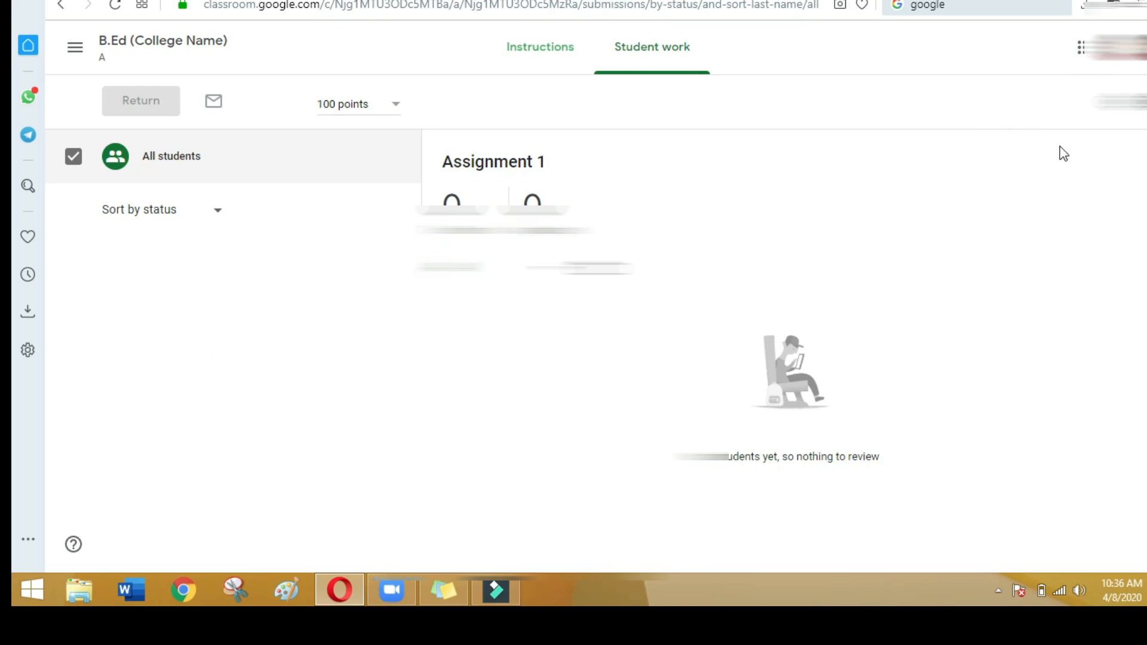